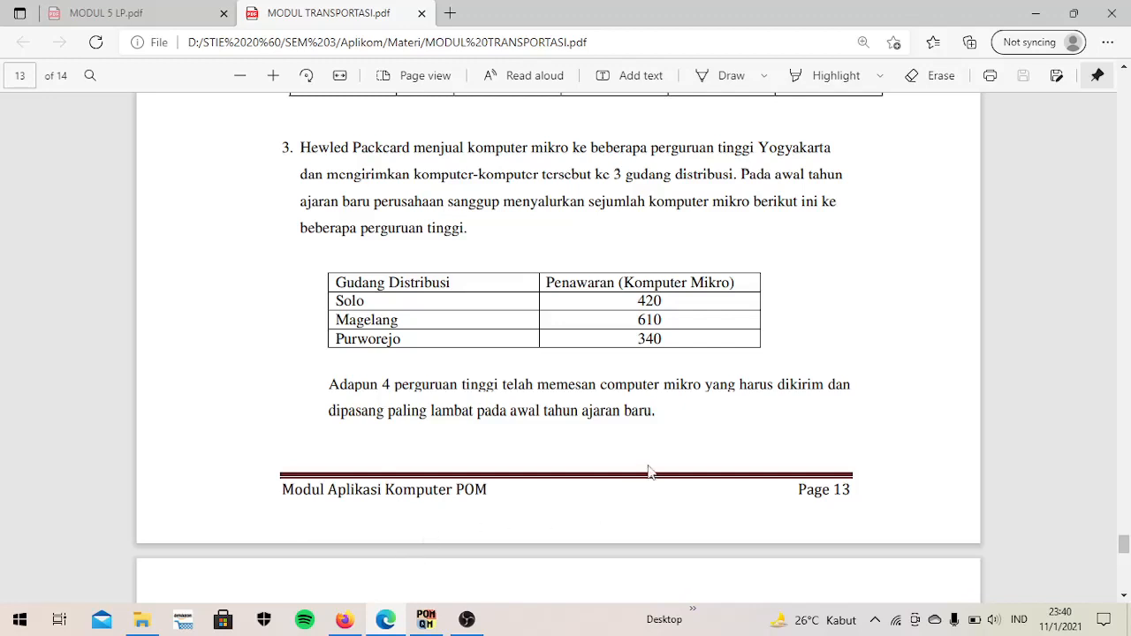
- Read problem 3's warehouse supply, university demand and per-unit shipping cost tables in the transportation module PDF
scroll(650, 471, down, 1)
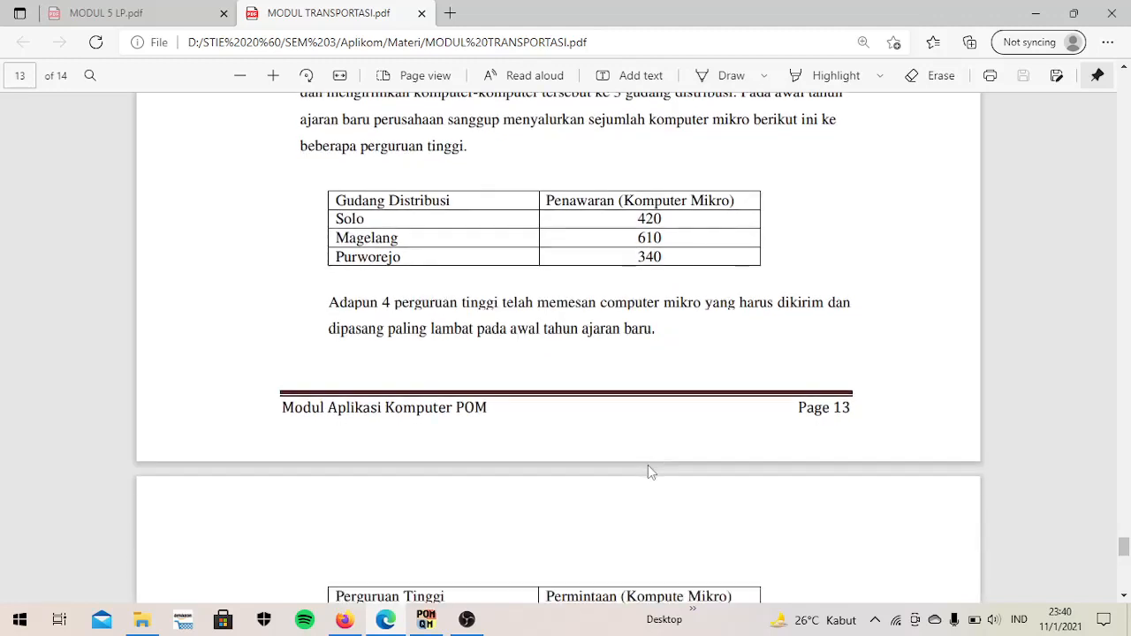
scroll(648, 471, down, 3)
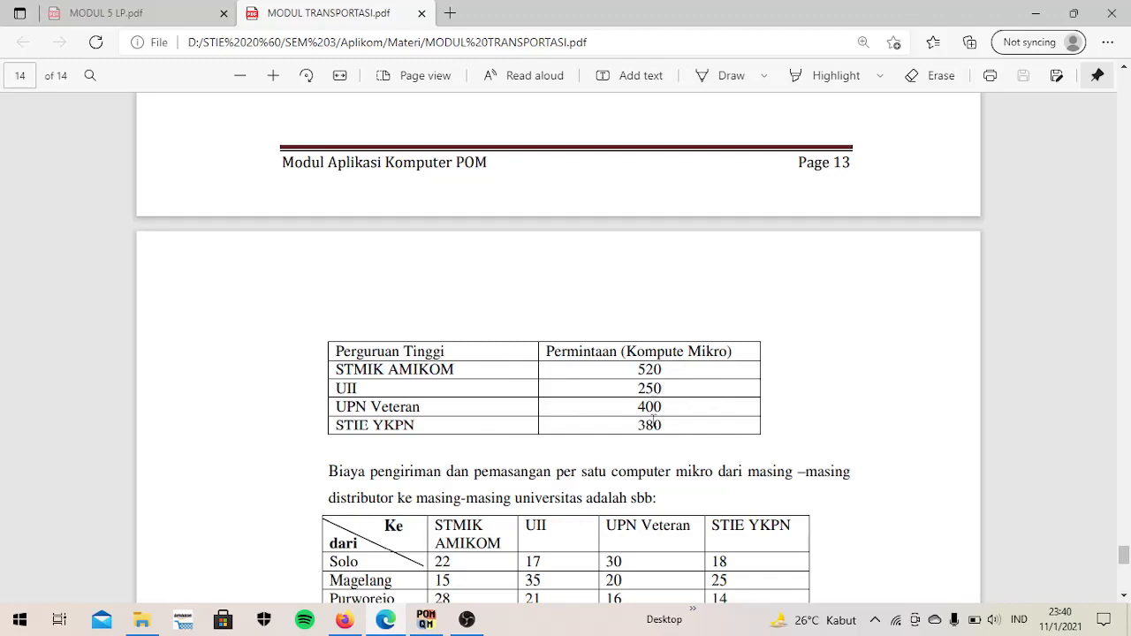
scroll(656, 416, down, 1)
scroll(654, 421, down, 1)
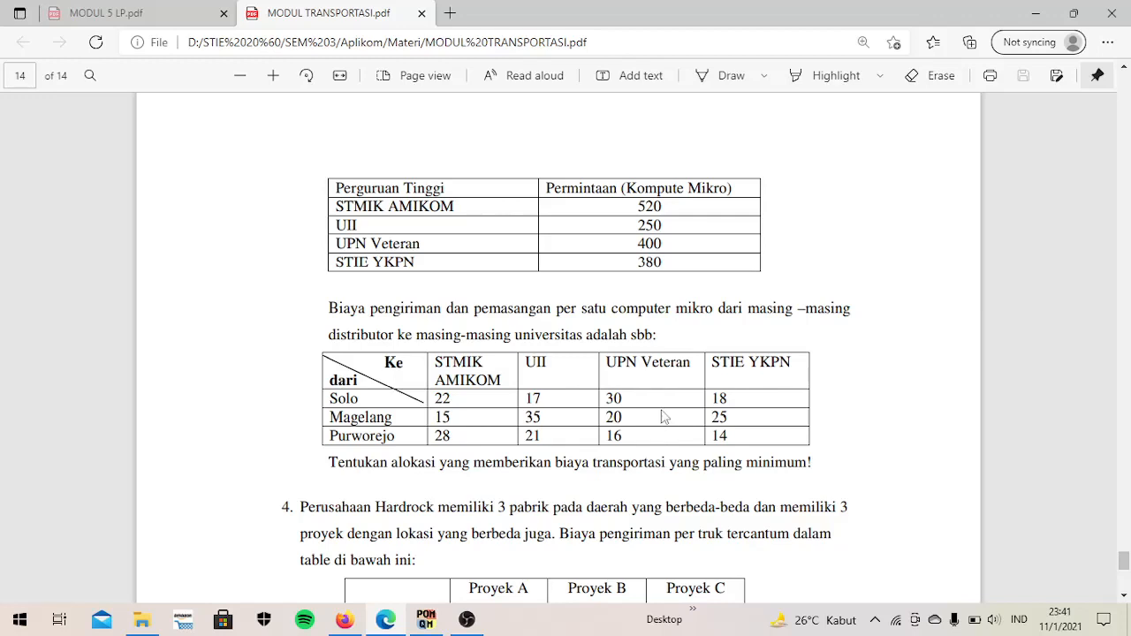
- Switch to QM for Windows and start a new problem in the Transportation module
click(426, 619)
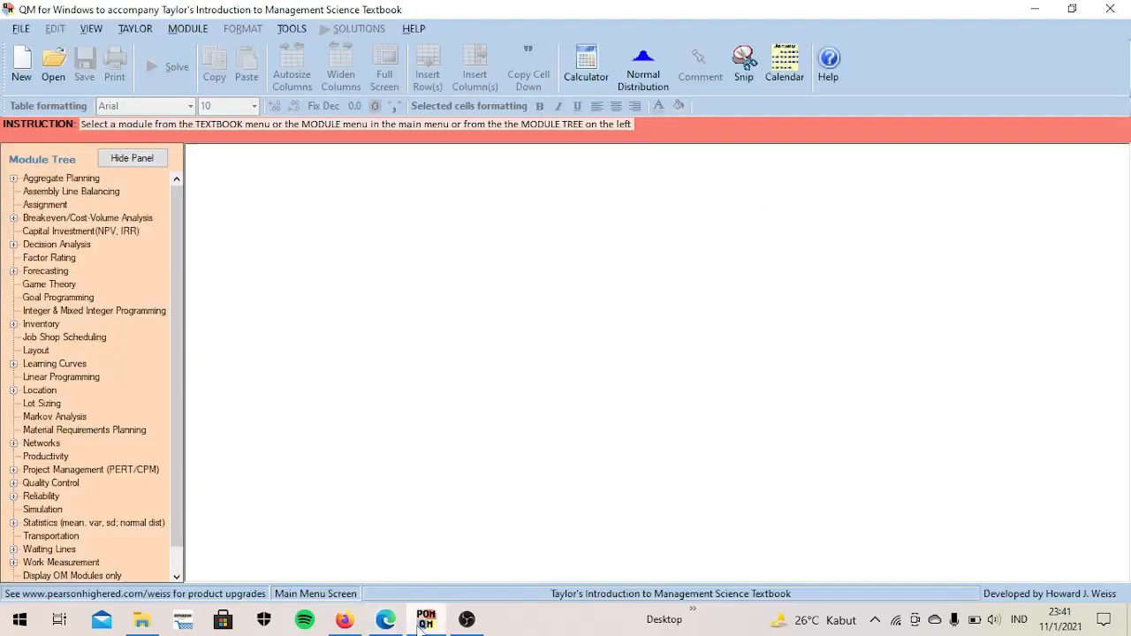
click(196, 30)
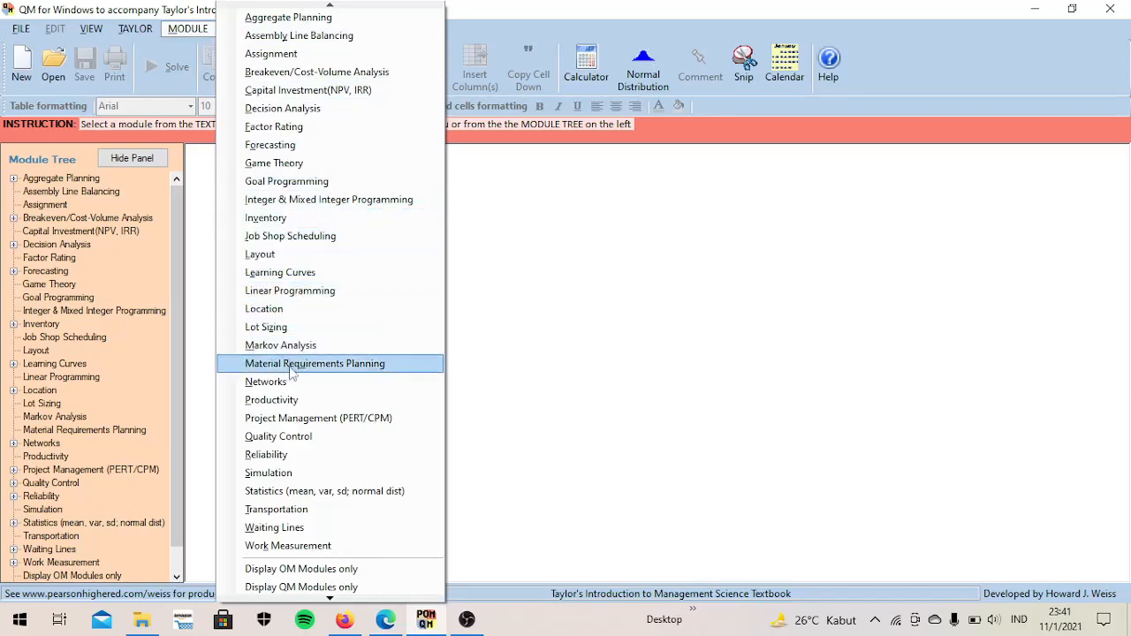
click(303, 510)
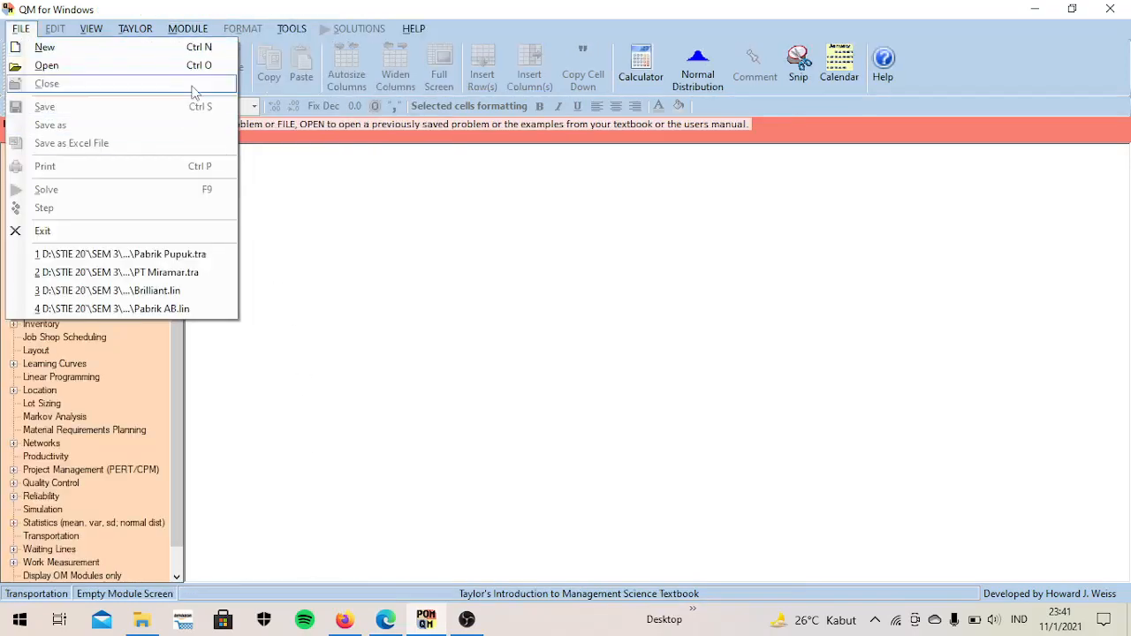
click(185, 51)
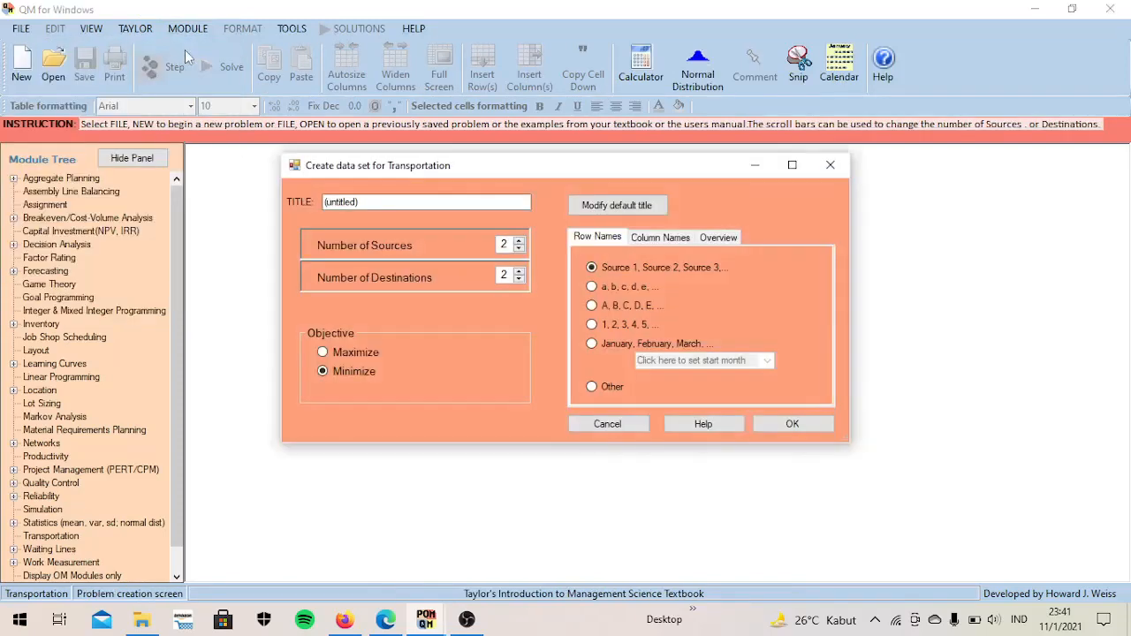
- Title the new transportation data set "Hewled Pakcard"
click(358, 202)
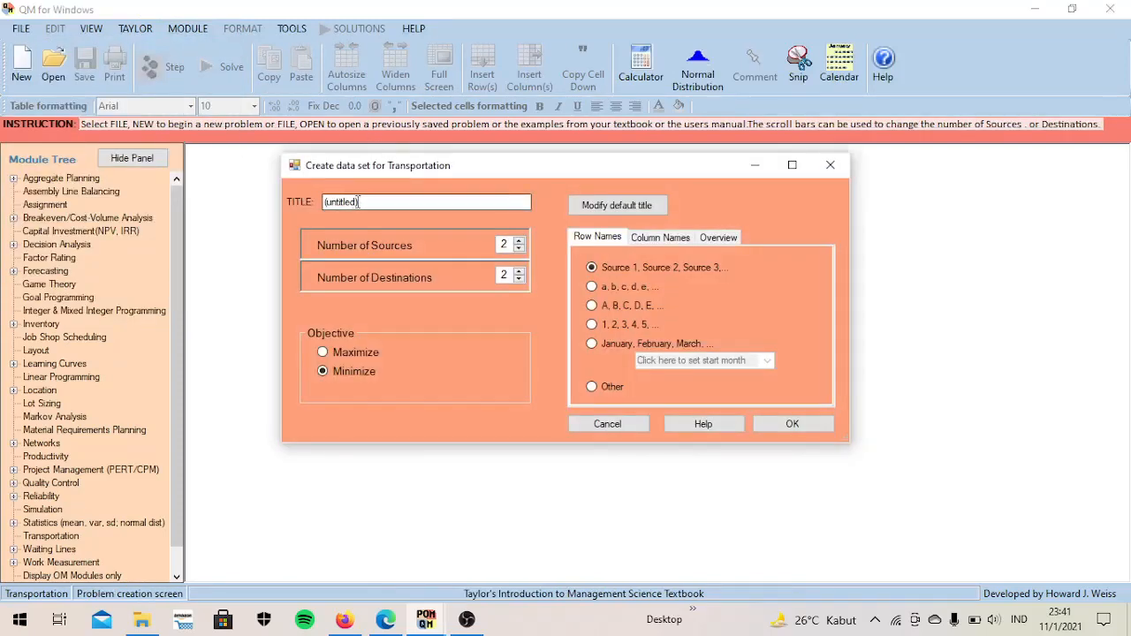
drag(374, 204, 298, 203)
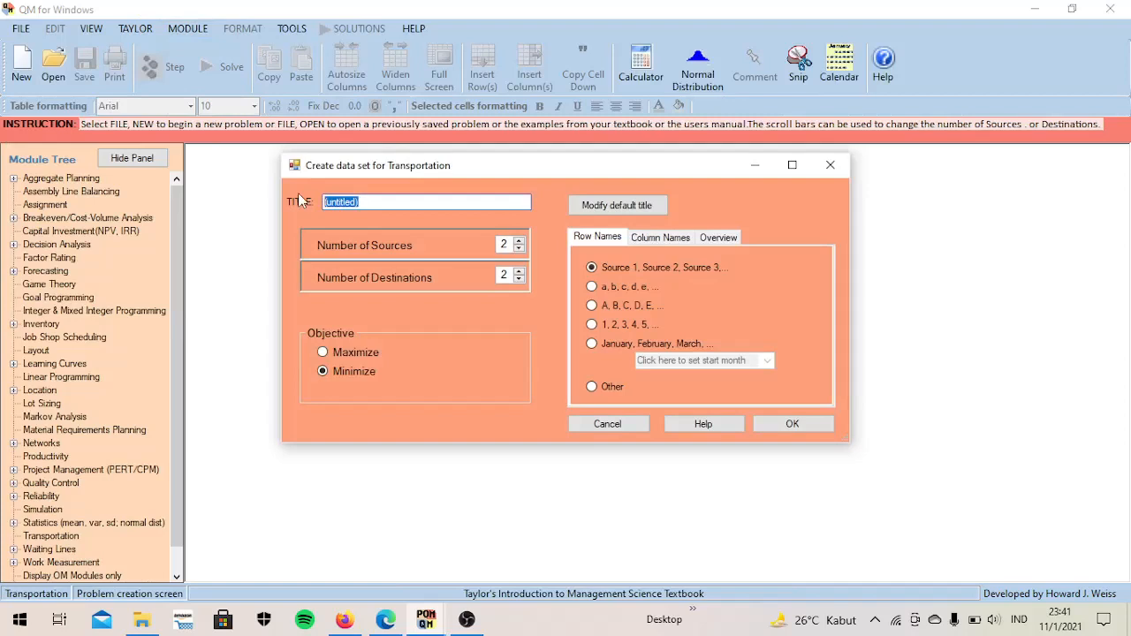
key(BackSpace)
key(Caps_Lock)
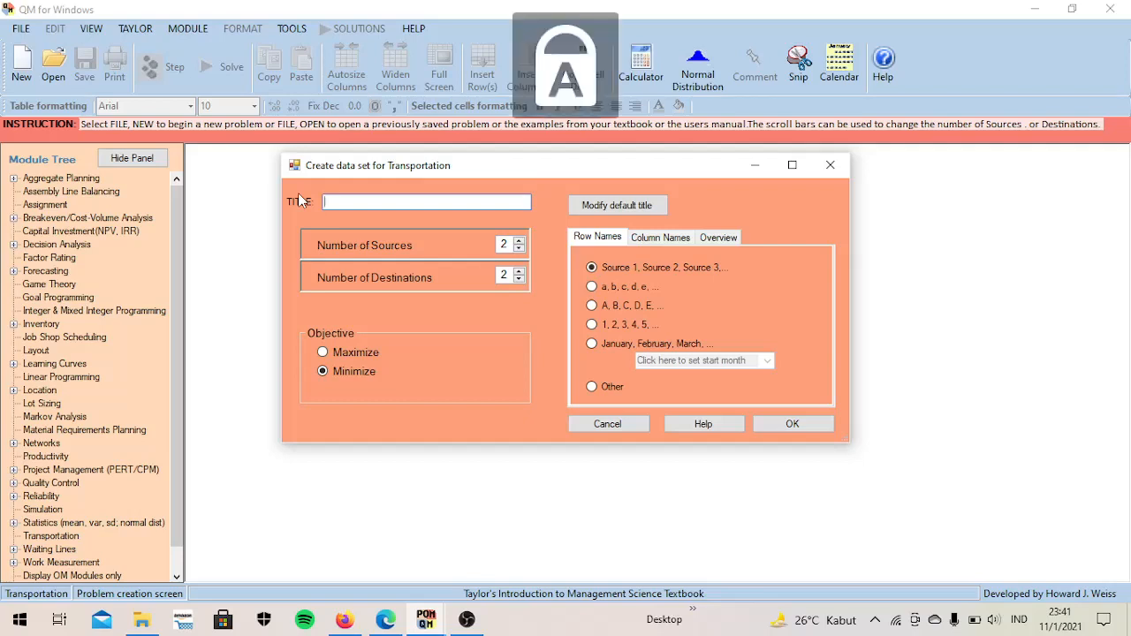
text(H)
key(Caps_Lock)
text(ewl)
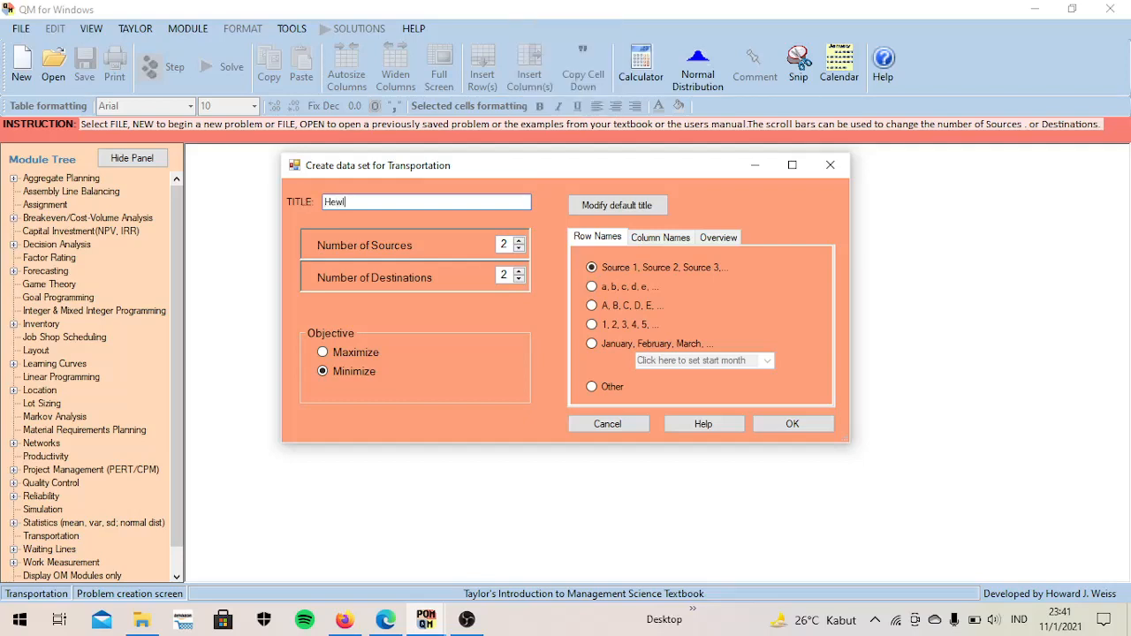
text(ed)
key(Caps_Lock)
key(Caps_Lock)
text(ack)
key(BackSpace)
key(BackSpace)
key(BackSpace)
key(Caps_Lock)
text(P)
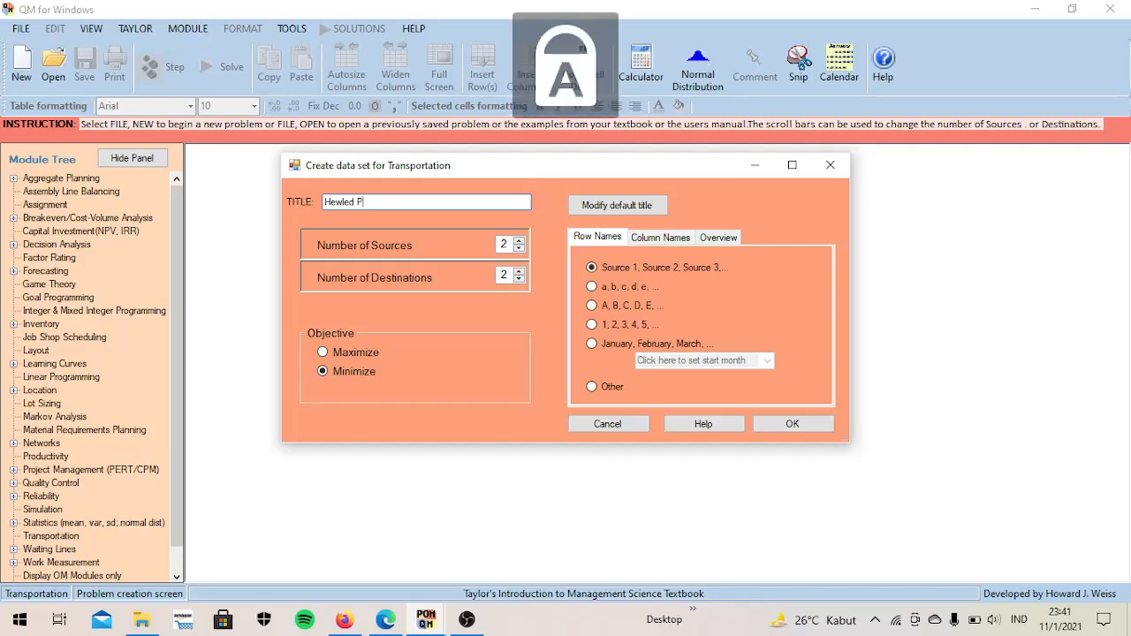
key(Caps_Lock)
text(a)
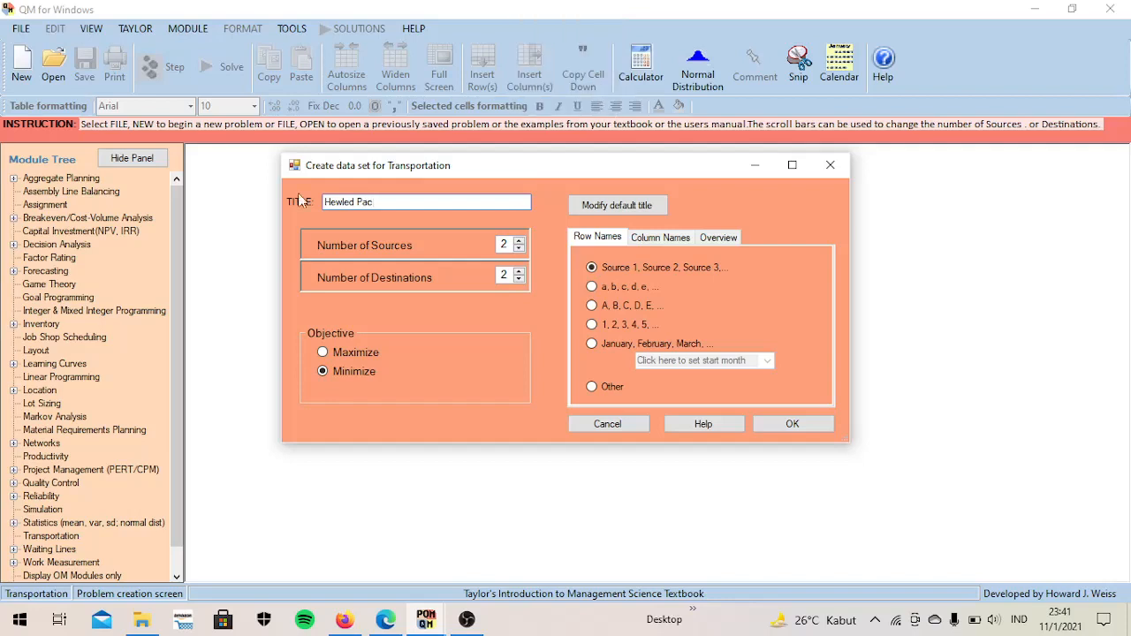
text(kcard)
- Create the transportation data set with 3 sources and 4 destinations
click(518, 243)
click(519, 271)
click(520, 272)
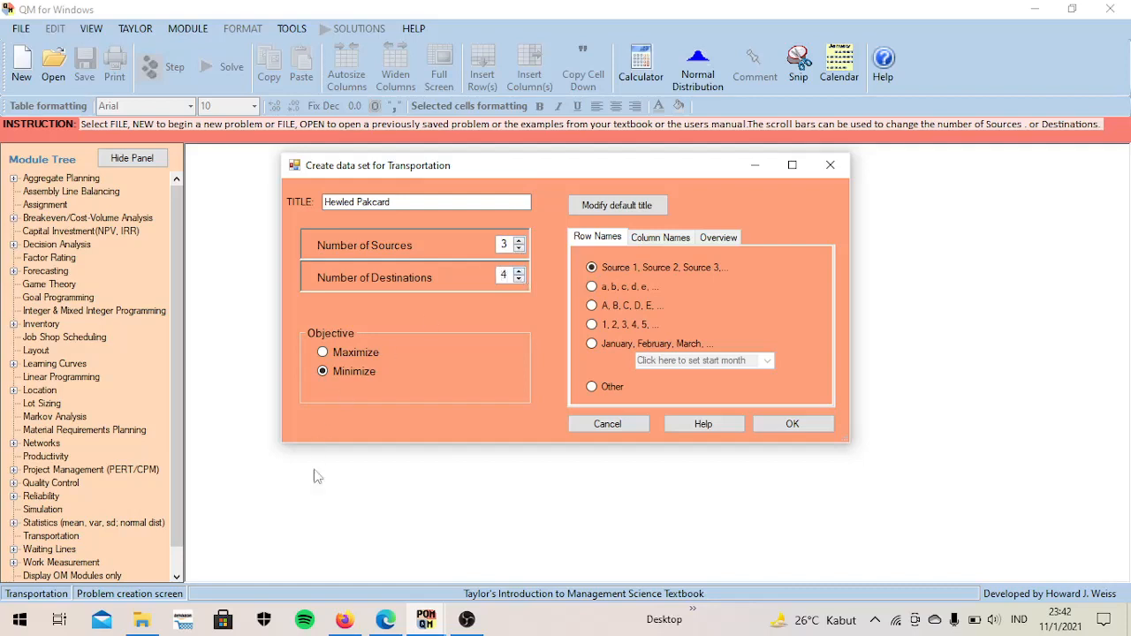
click(788, 428)
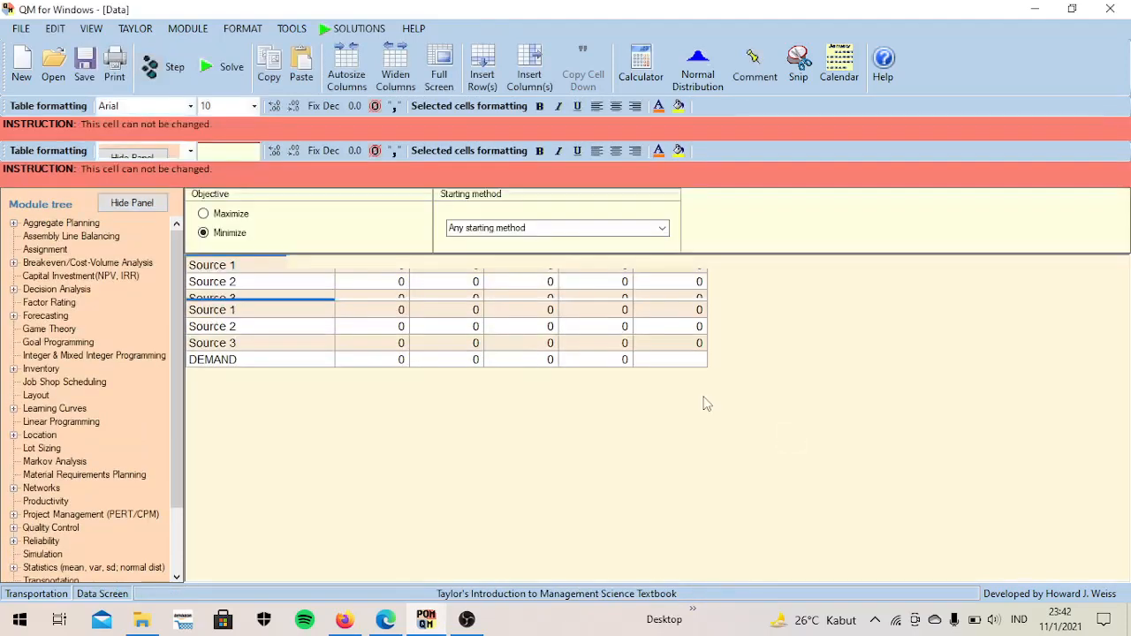
- Name the four destination columns STMIK AMIKOM, UII, UPN VET and STIE YKPN
click(396, 295)
click(397, 296)
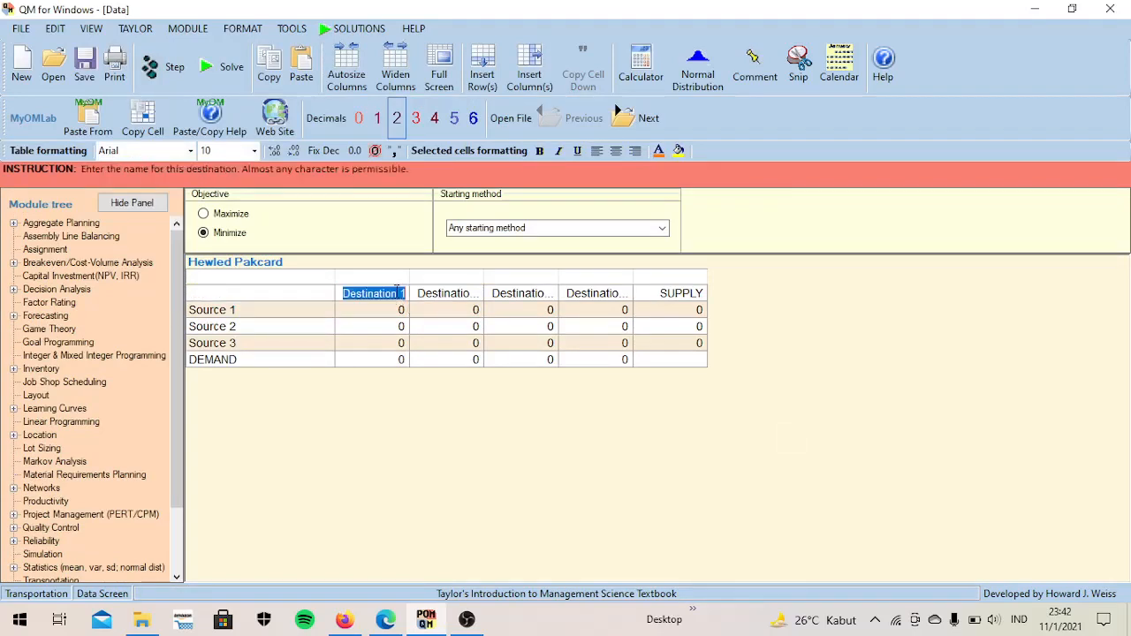
key(BackSpace)
key(Caps_Lock)
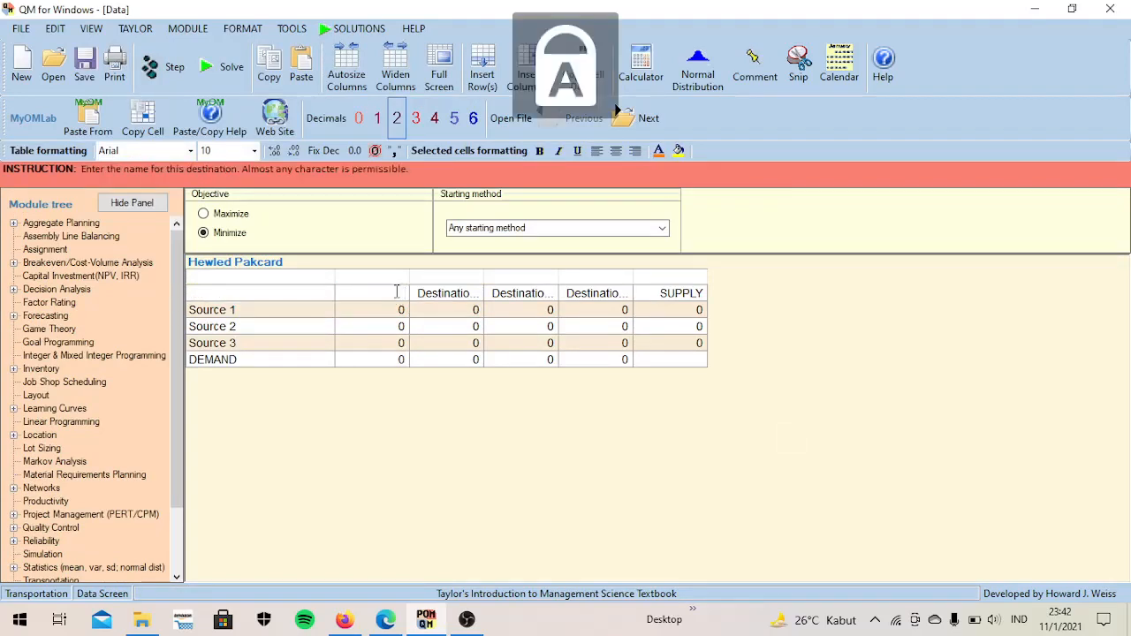
text(S)
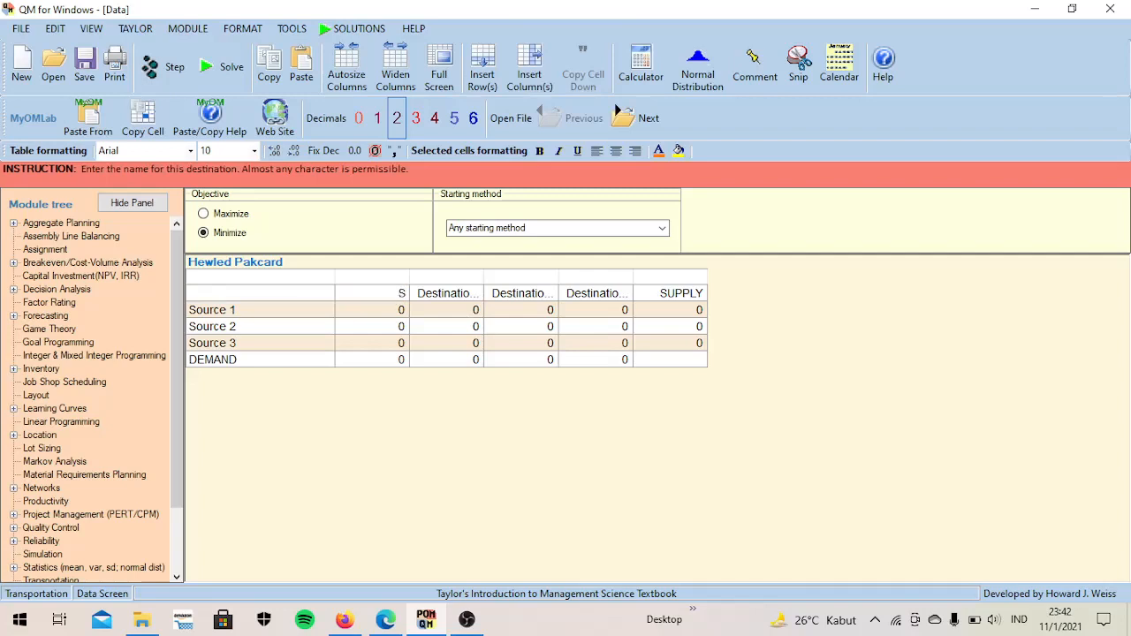
text(TMIK AMIKOM)
click(438, 297)
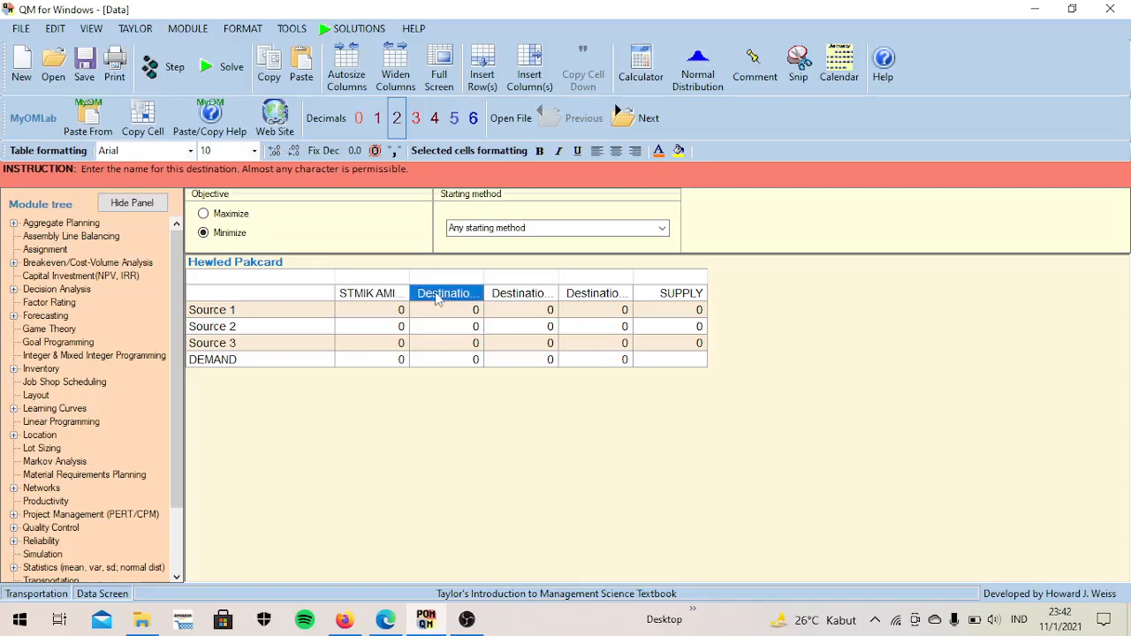
text(UII)
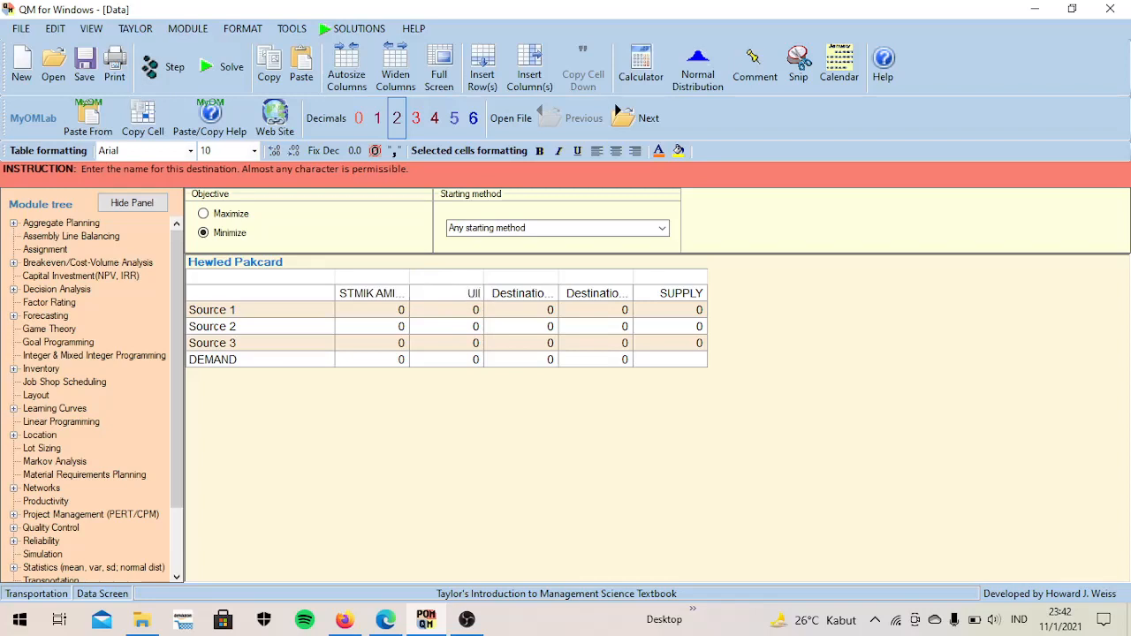
key(Return)
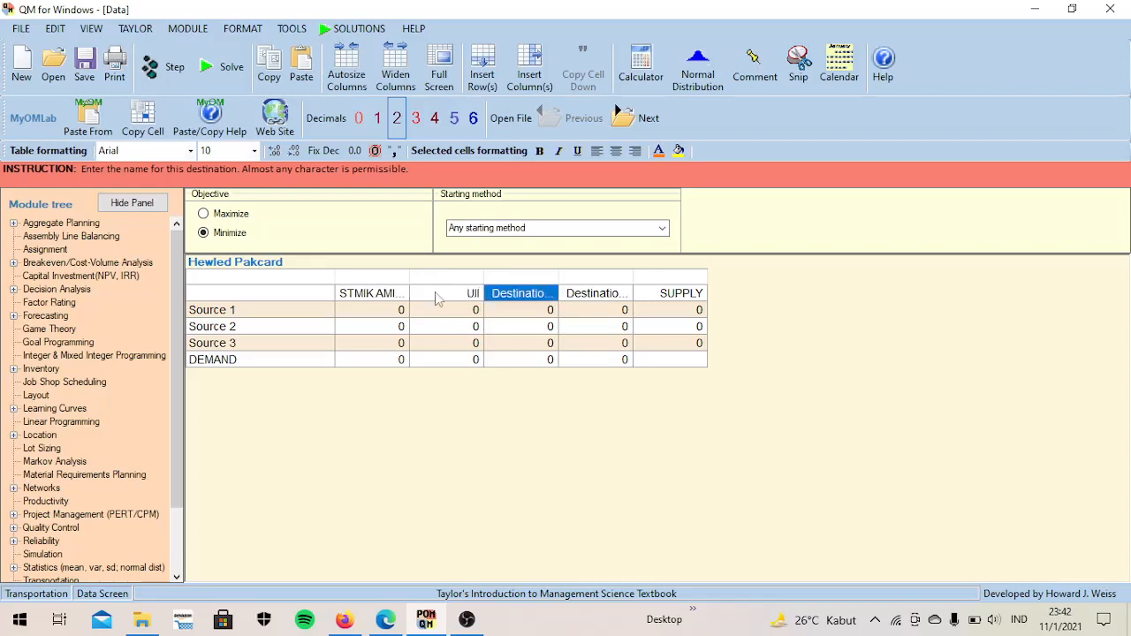
text(UP)
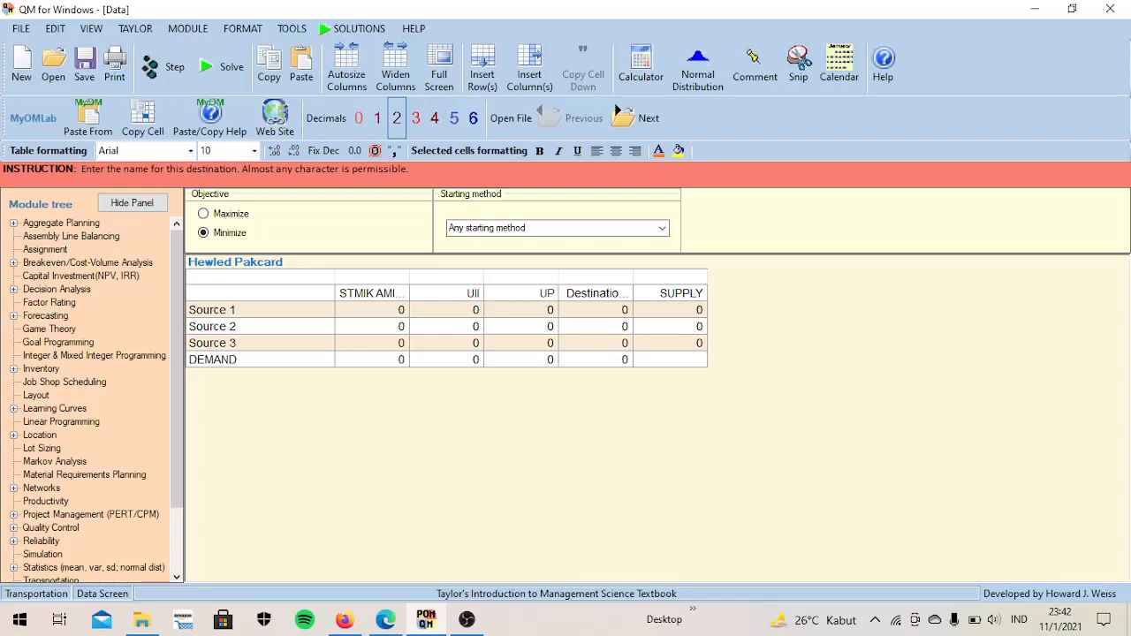
text(N VET)
key(Return)
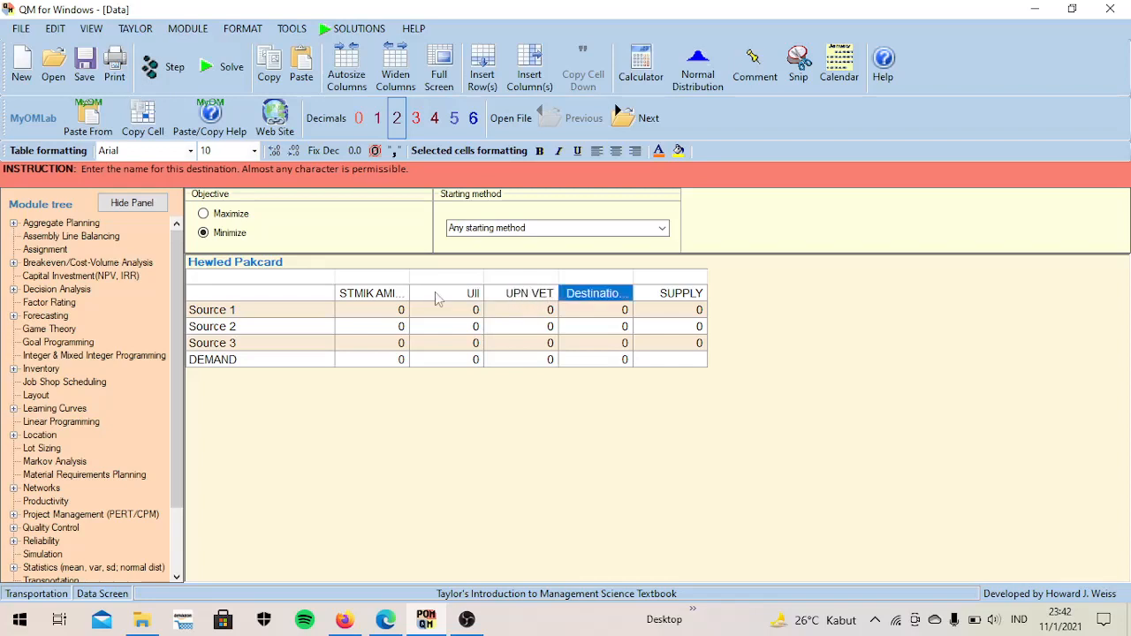
text(STIE)
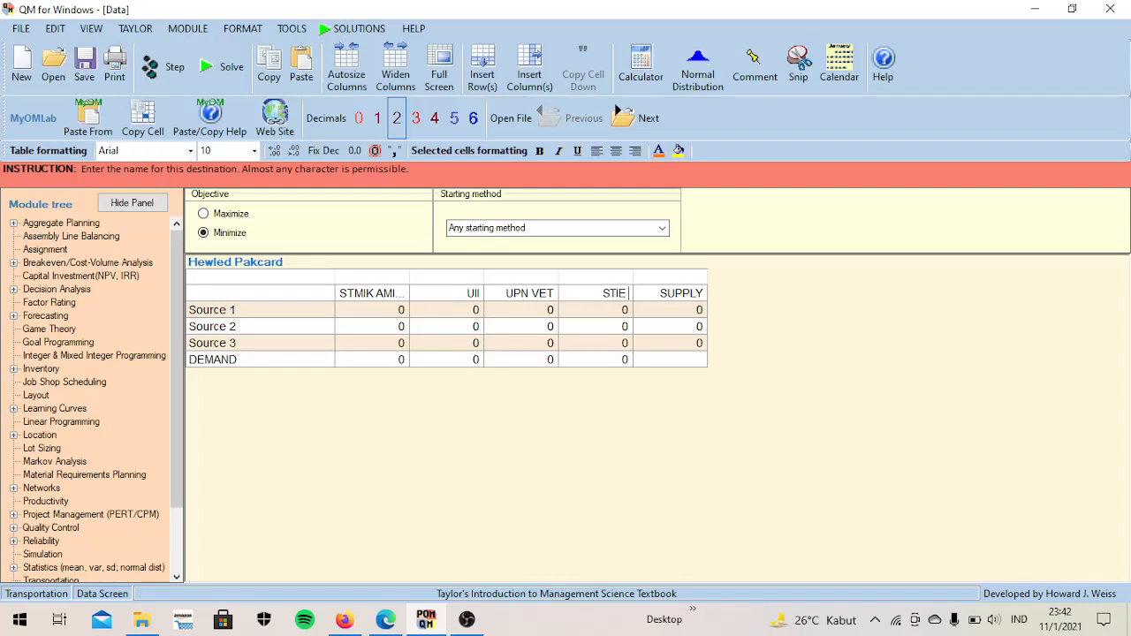
text( YKPN)
- Rename the three source rows SOLO, MAGELANG and PURWOREJO
click(207, 317)
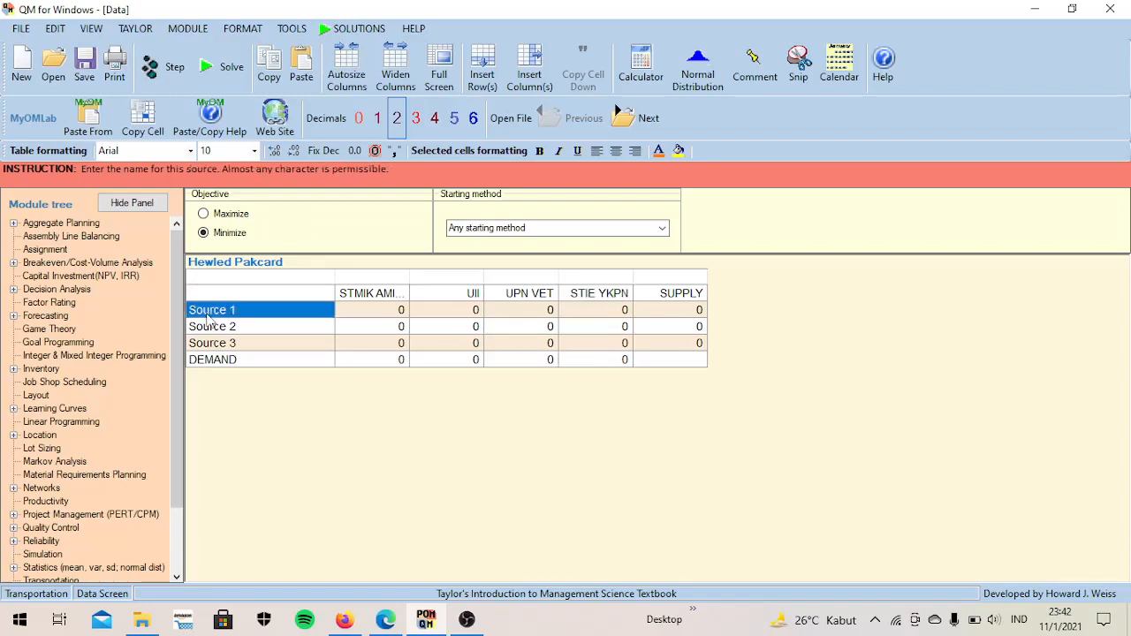
text(SOLO)
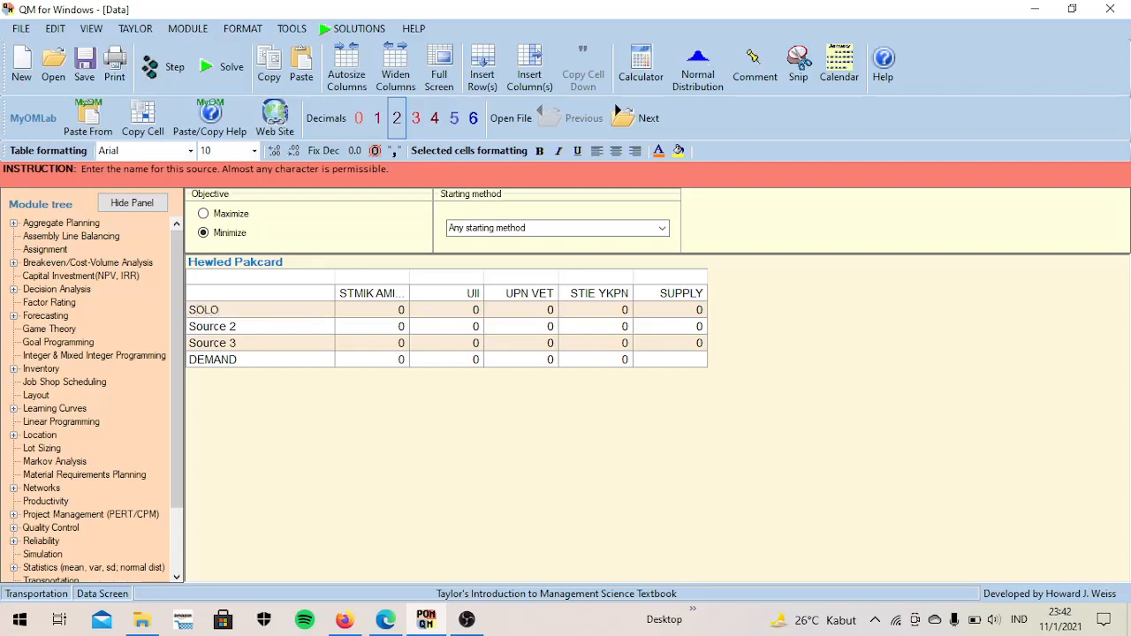
key(Return)
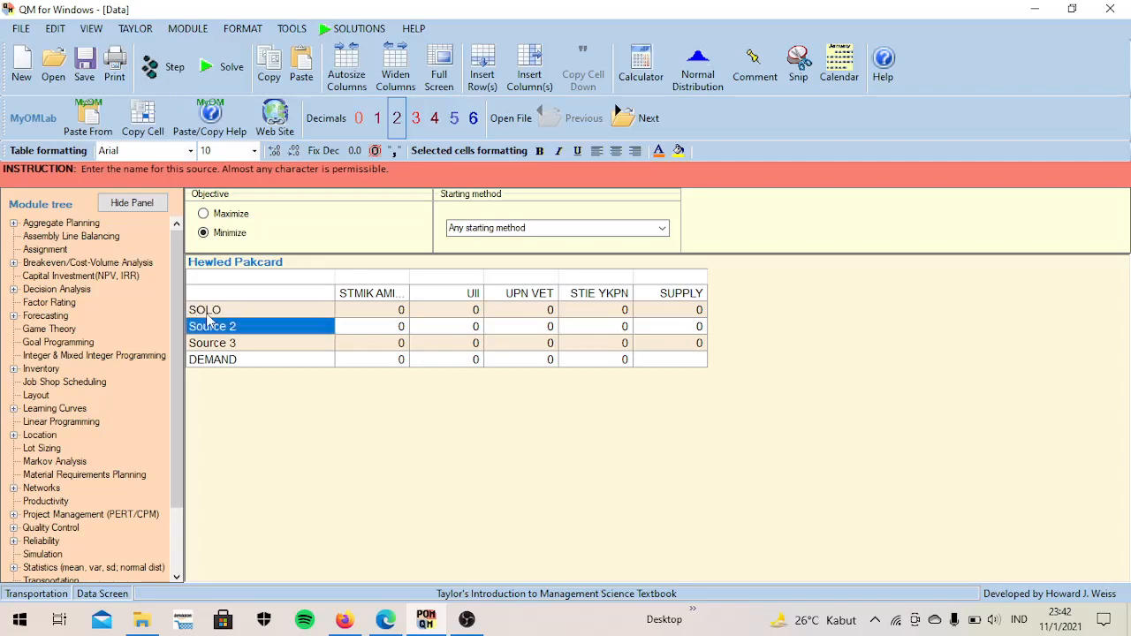
text(MA)
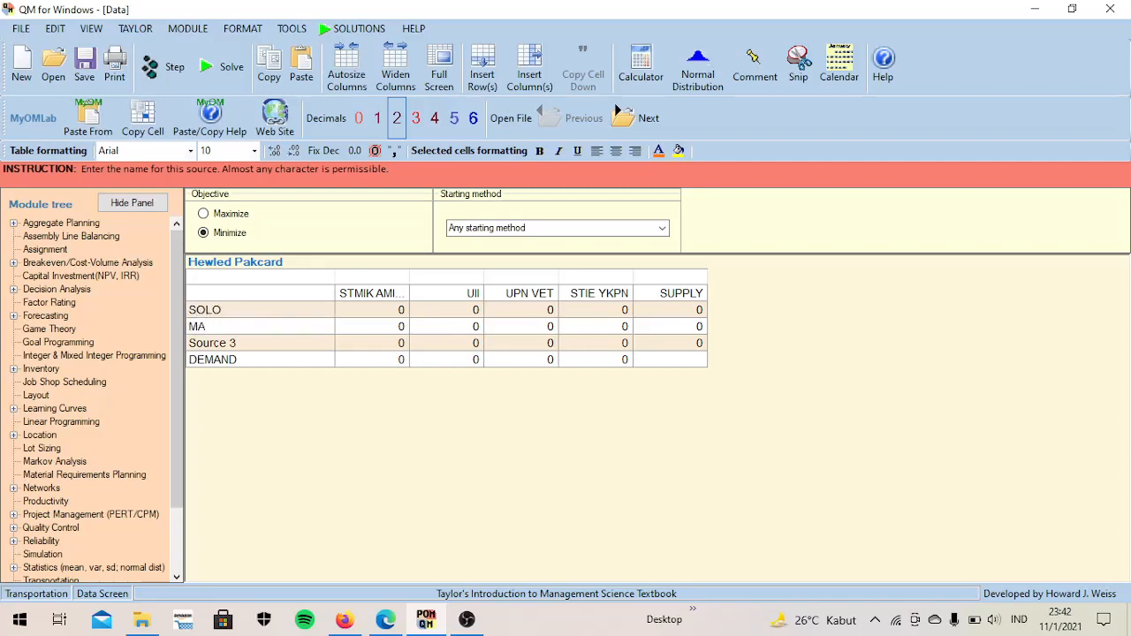
text(GELANG)
key(Return)
text(P)
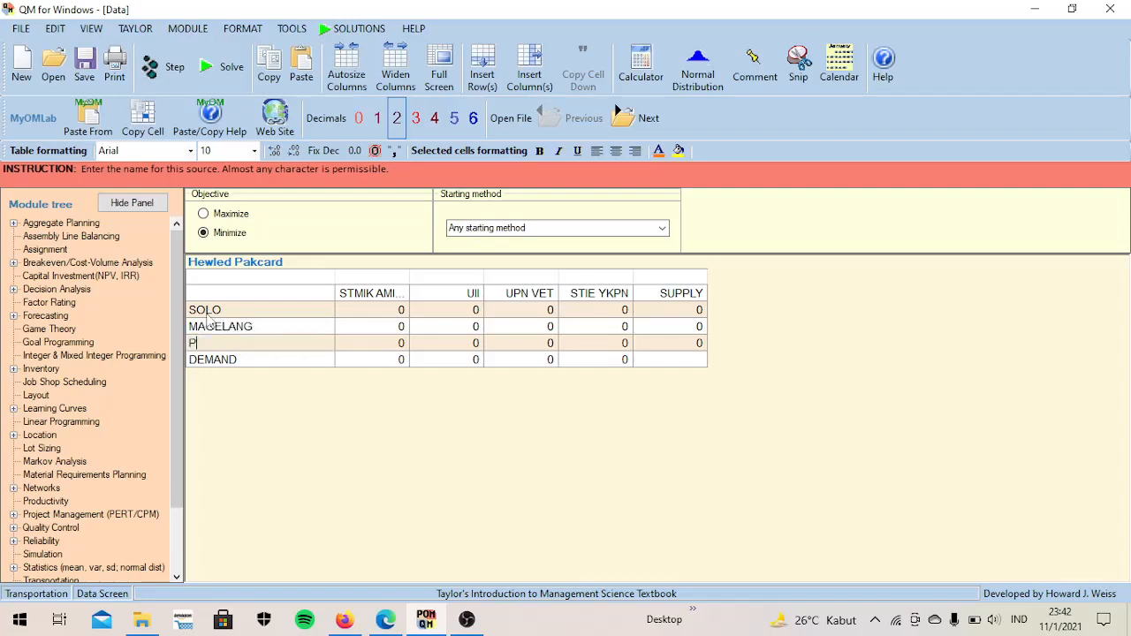
text(URWOREJO)
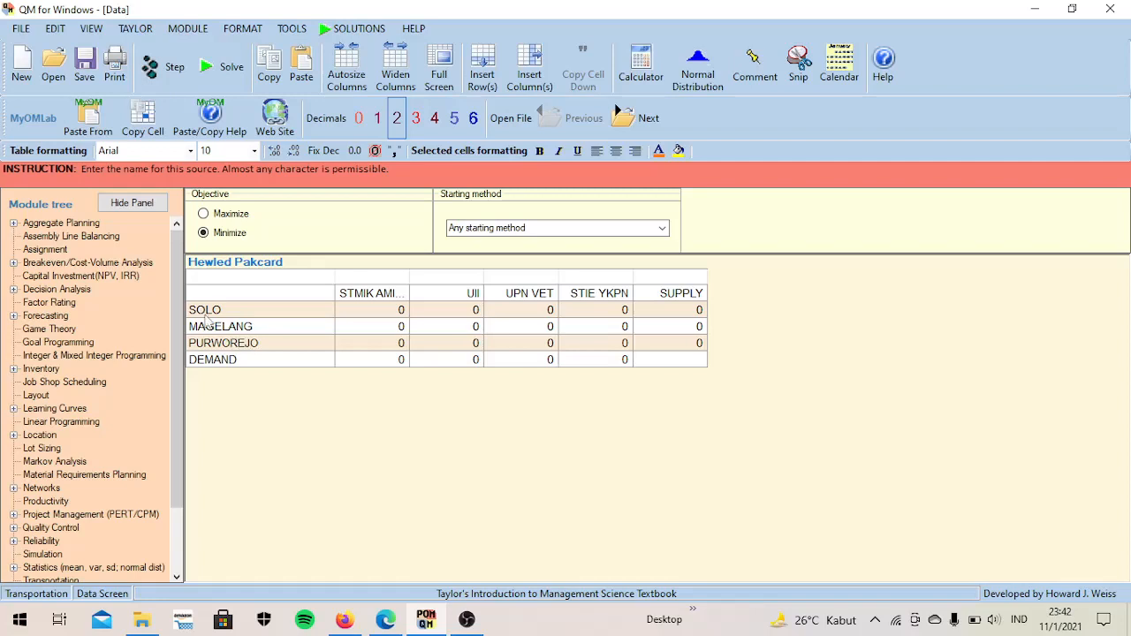
- Enter the STMIK AMIKOM shipping costs: 22 for SOLO, 15 for MAGELANG and 28 for PURWOREJO
click(374, 311)
click(375, 311)
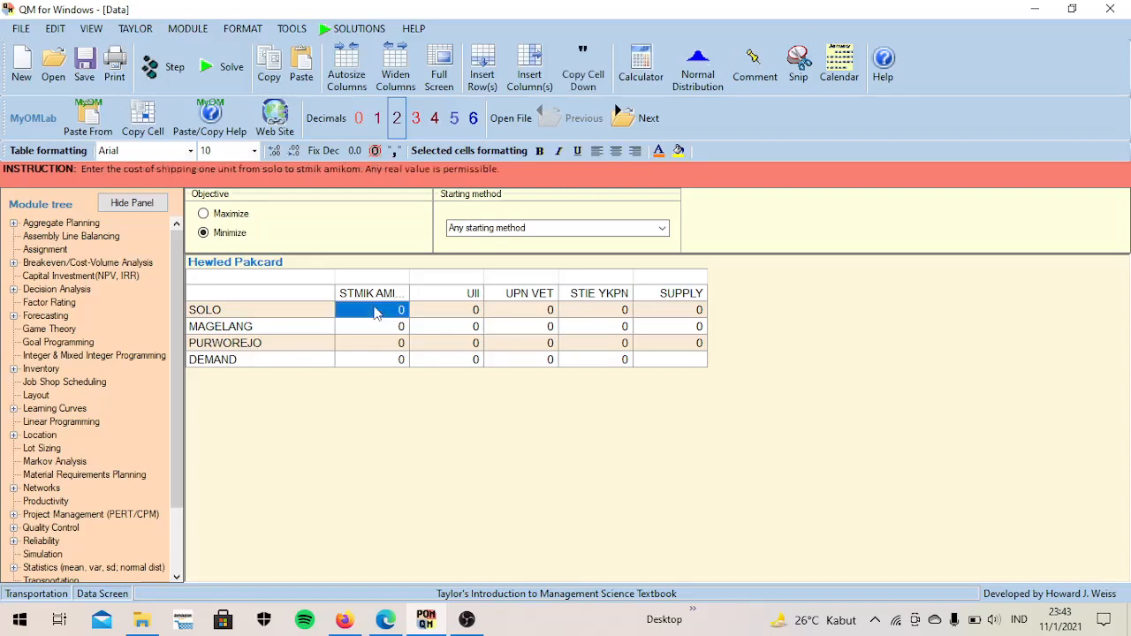
text(22)
key(Return)
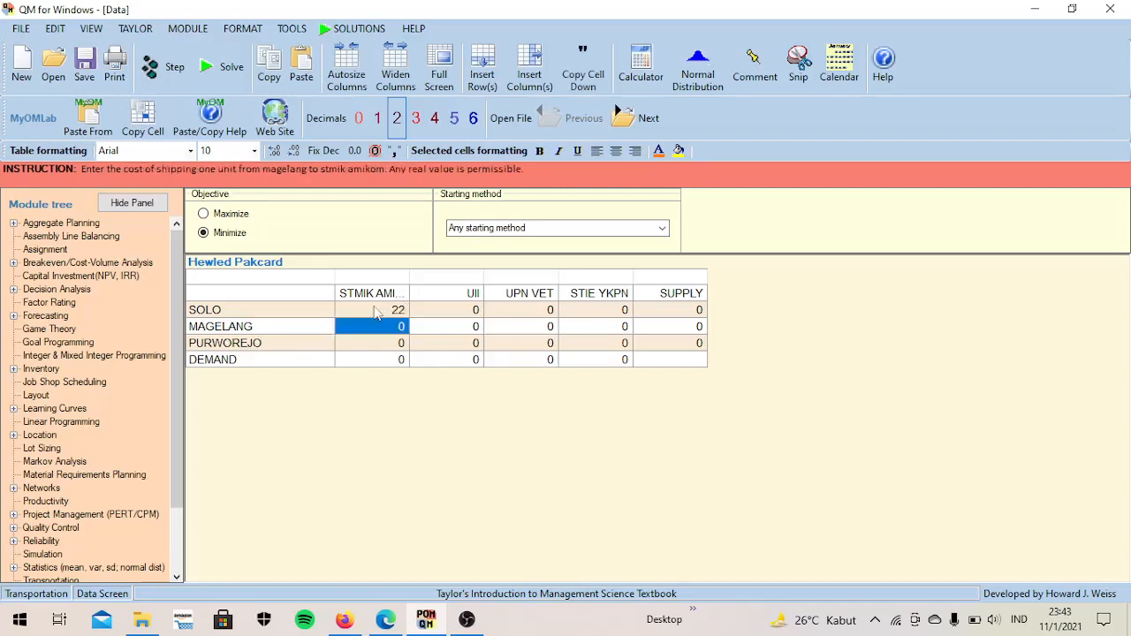
text(15)
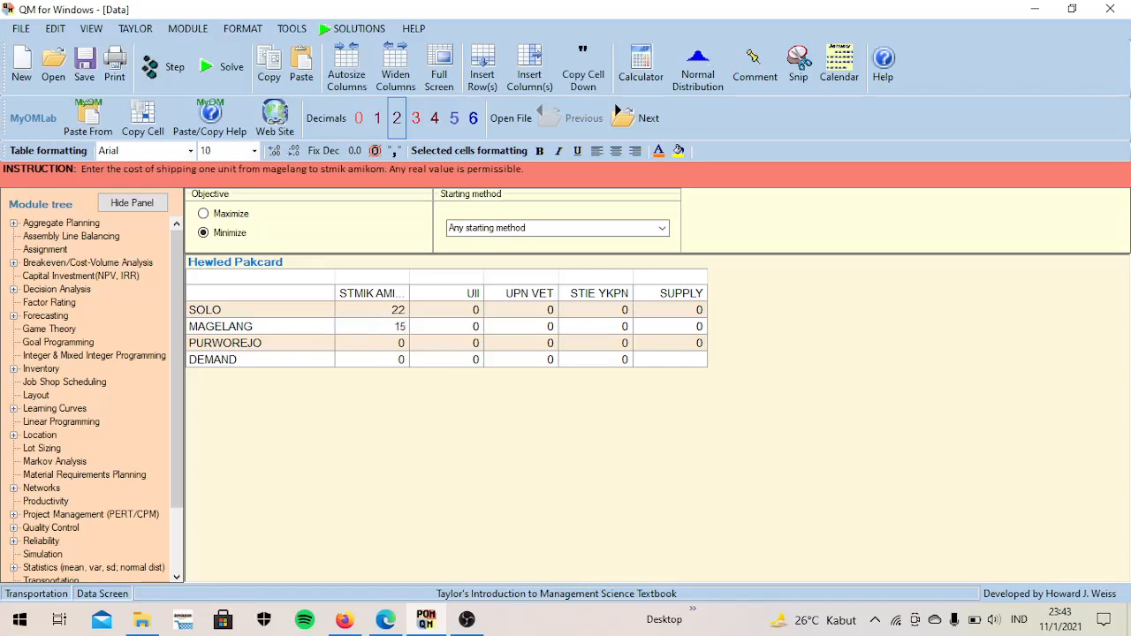
key(Return)
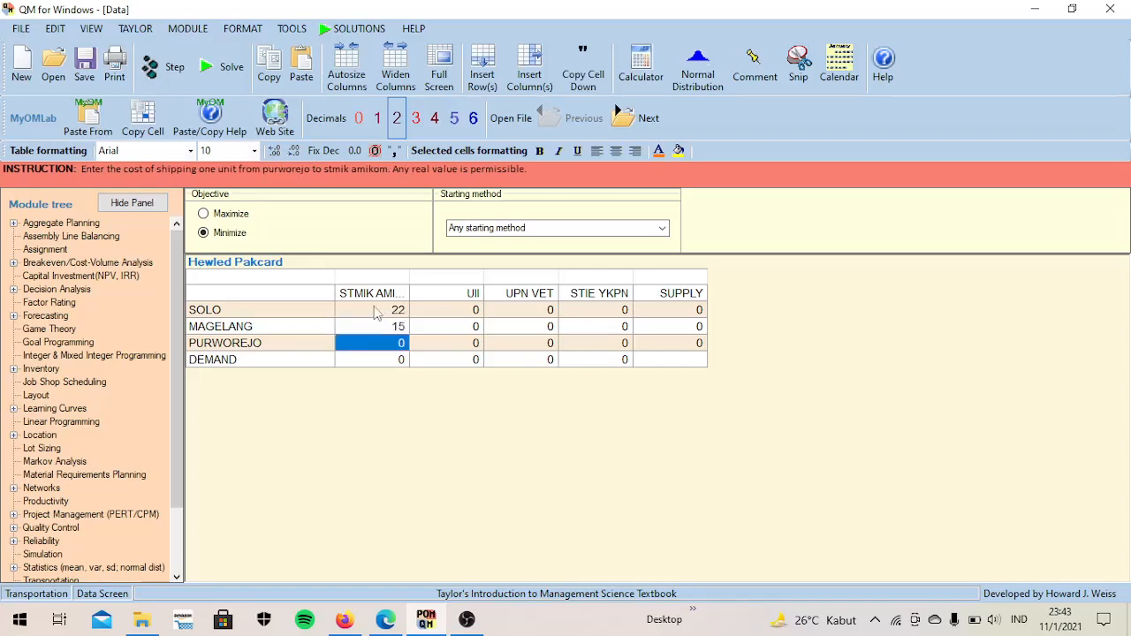
text(2)
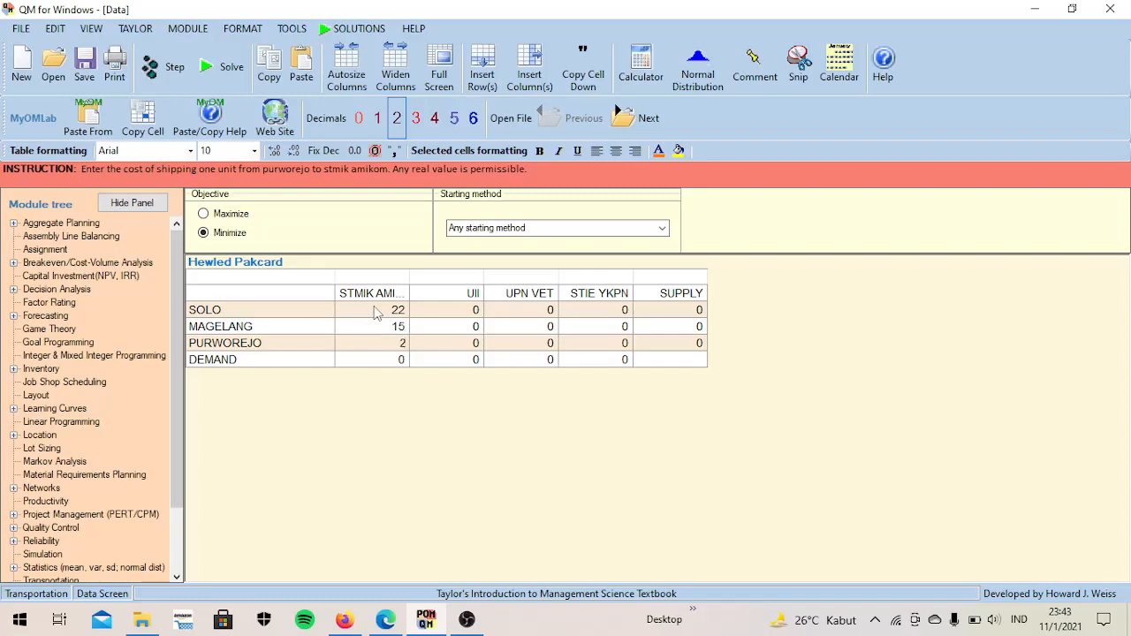
text(8)
- Enter the UII shipping costs: 17 for SOLO, 35 for MAGELANG and 21 for PURWOREJO
click(465, 314)
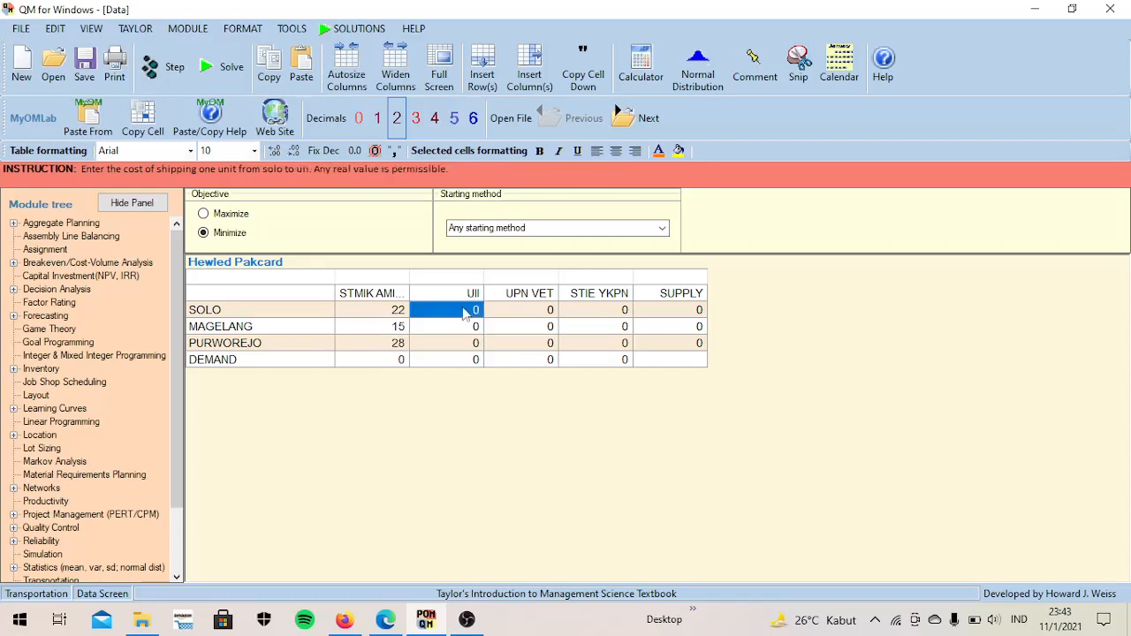
text(17)
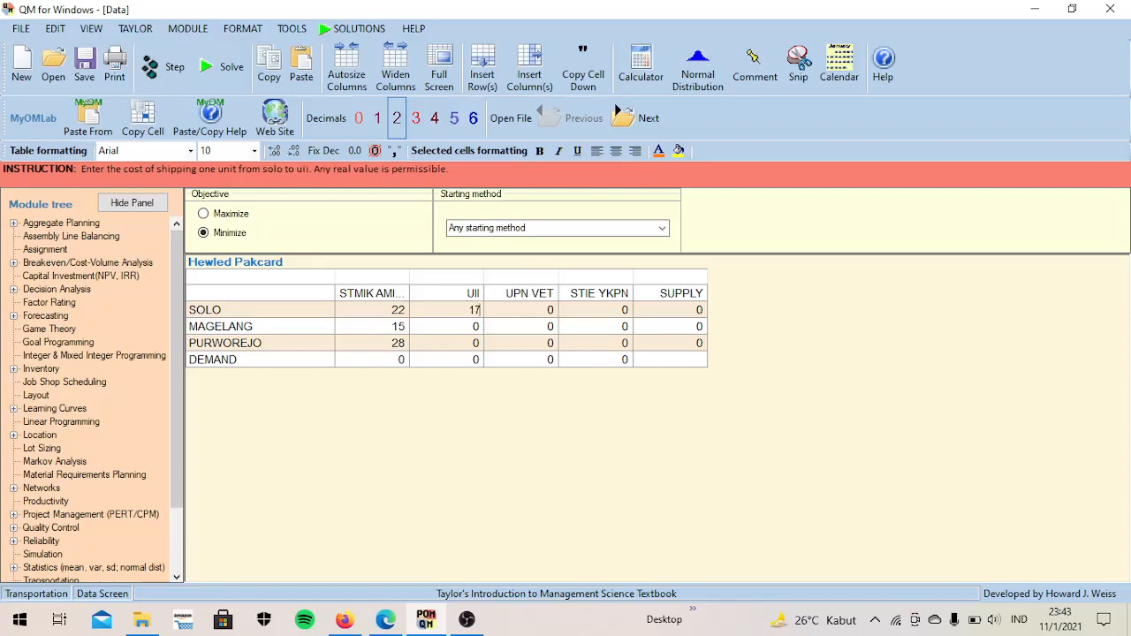
key(Return)
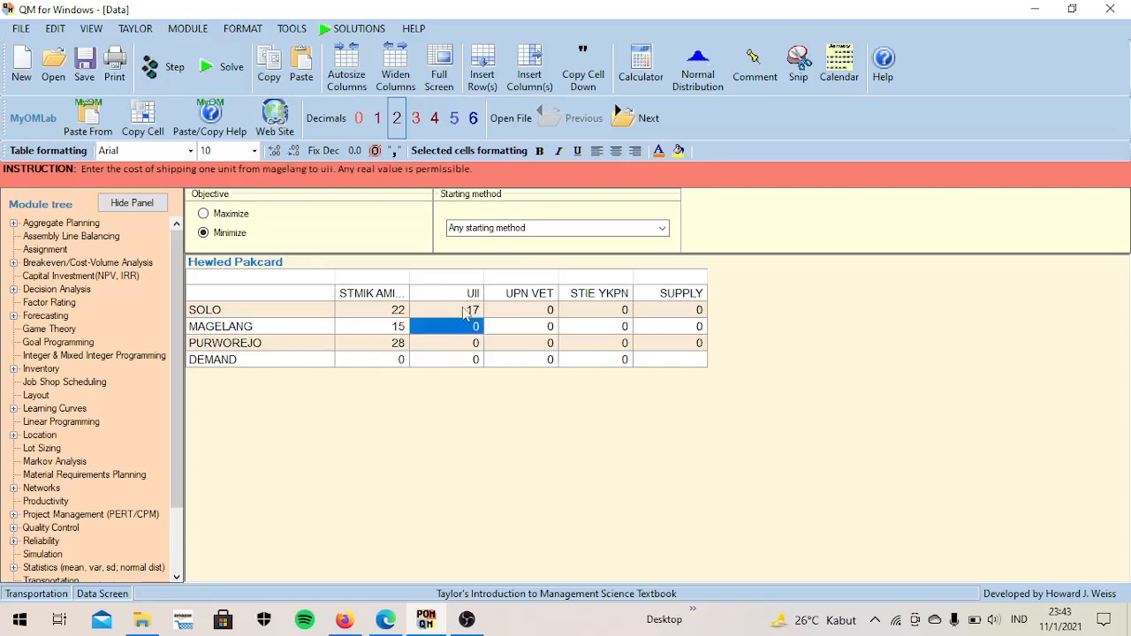
text(35)
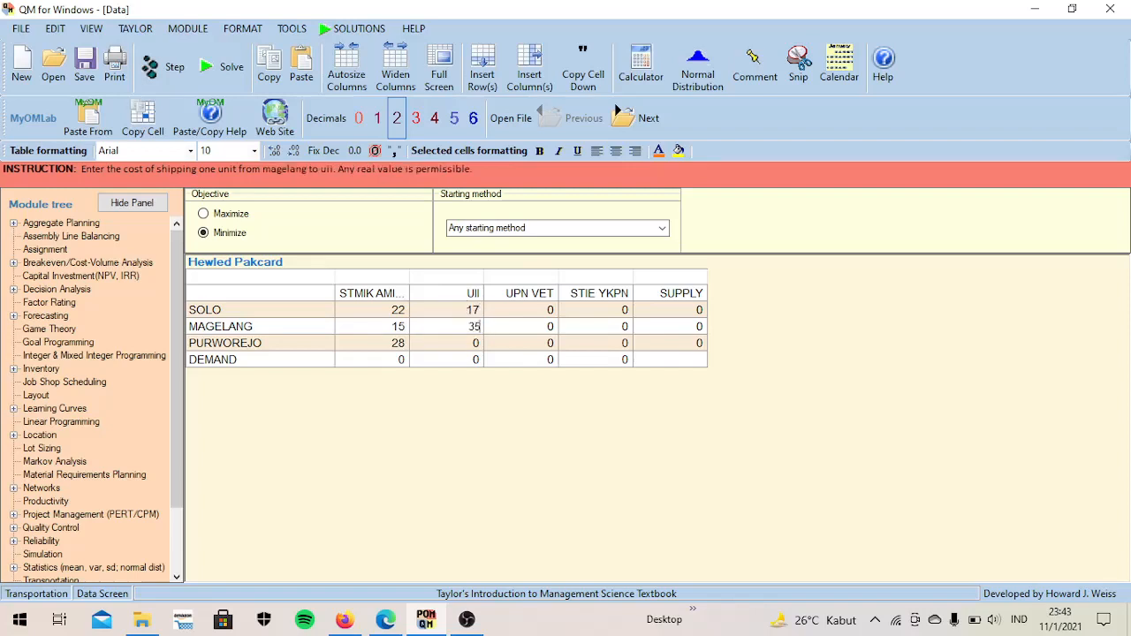
key(Return)
text(21)
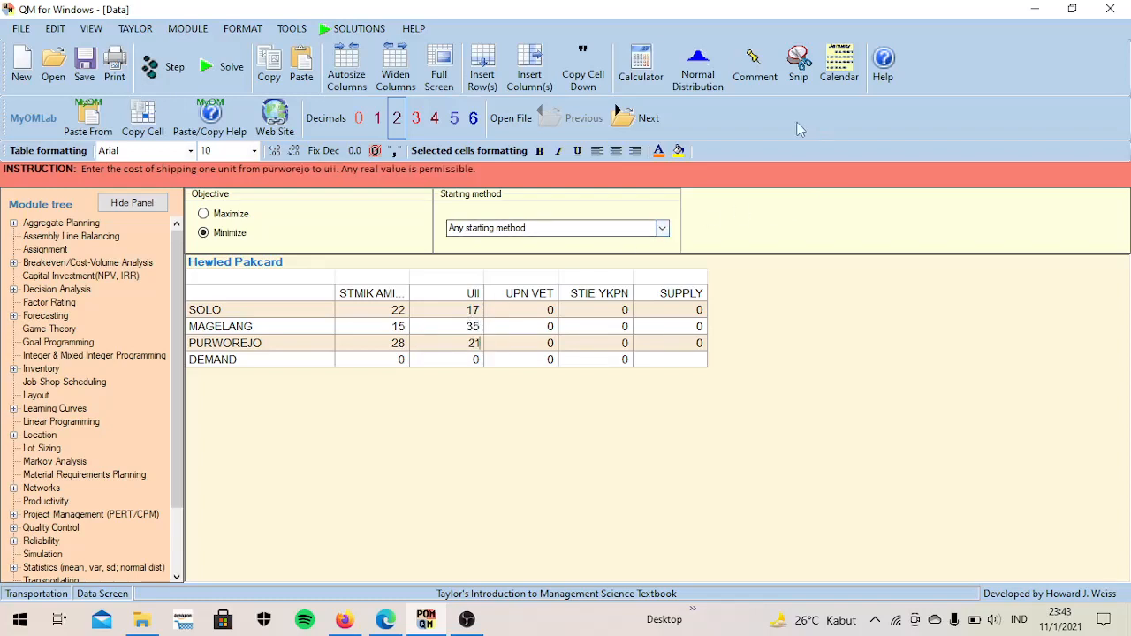
- Enter the UPN VET shipping costs: 30 for SOLO, 20 for MAGELANG and 16 for PURWOREJO
click(542, 310)
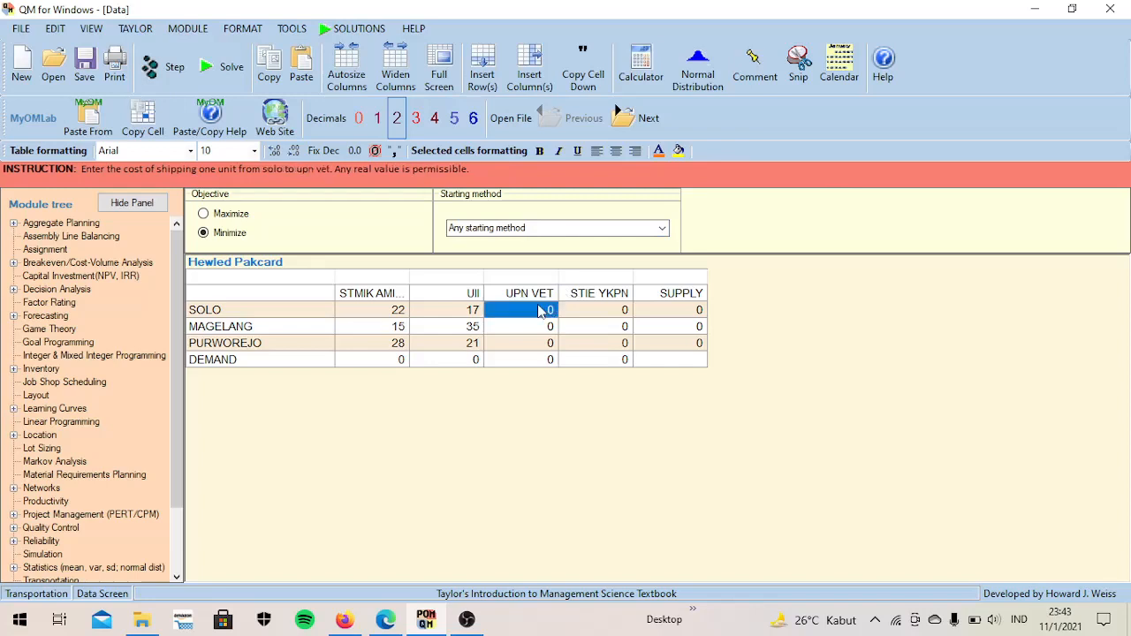
text(3)
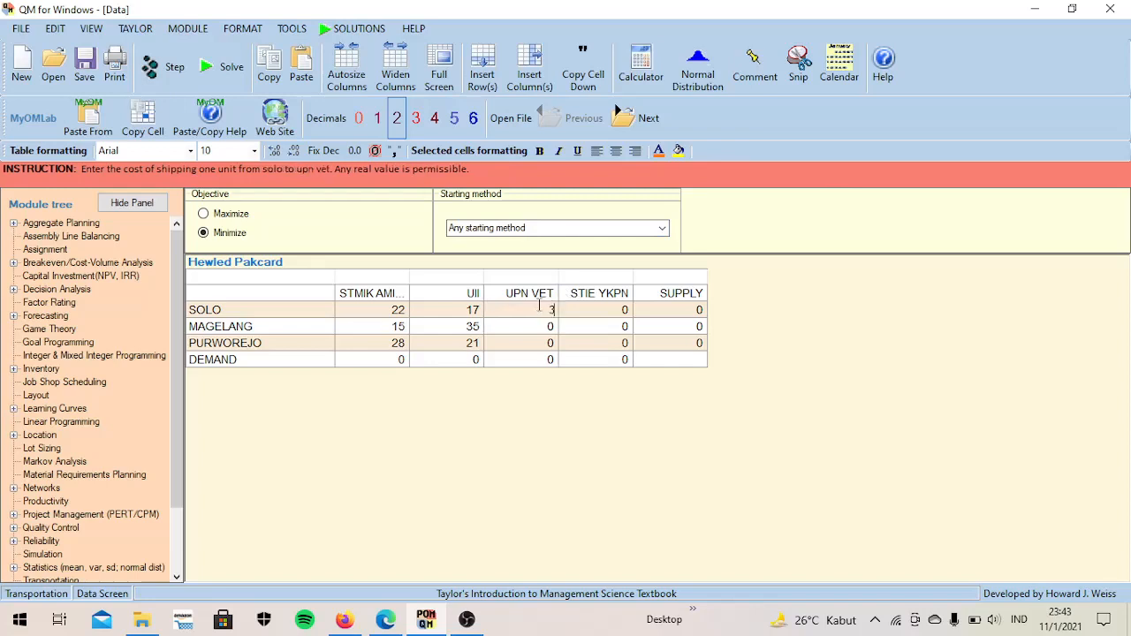
text(0)
key(Return)
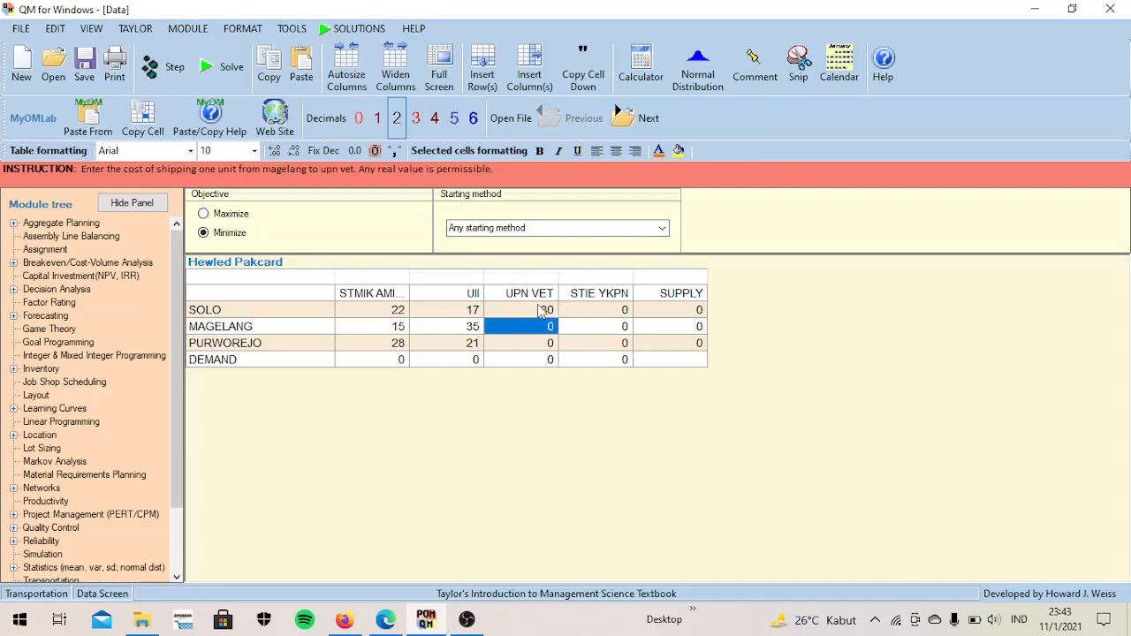
text(29)
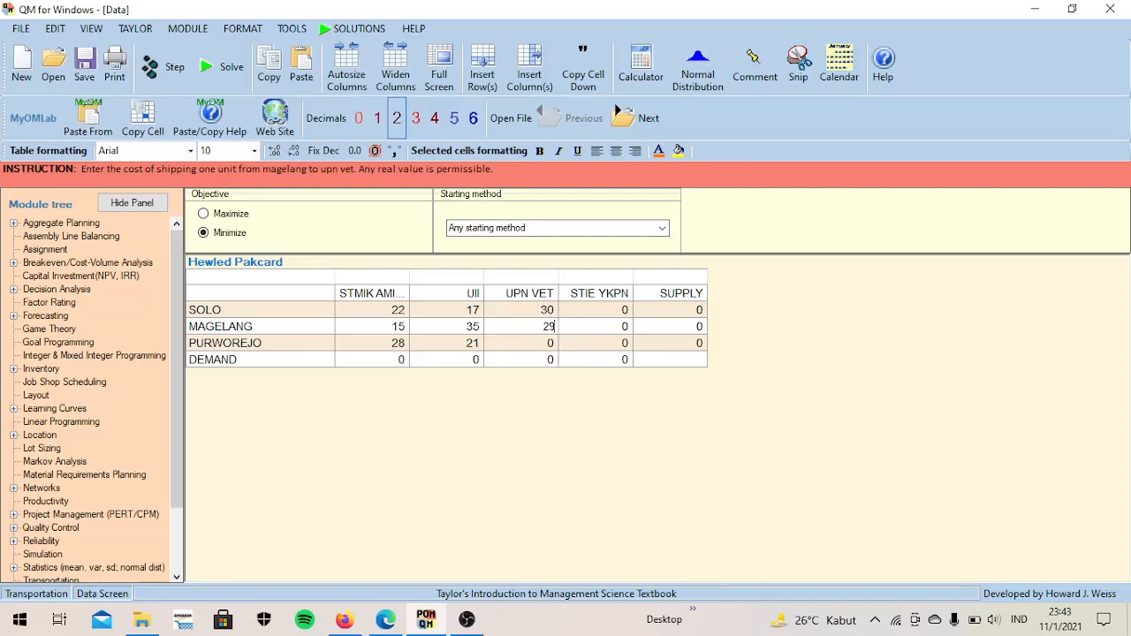
key(Return)
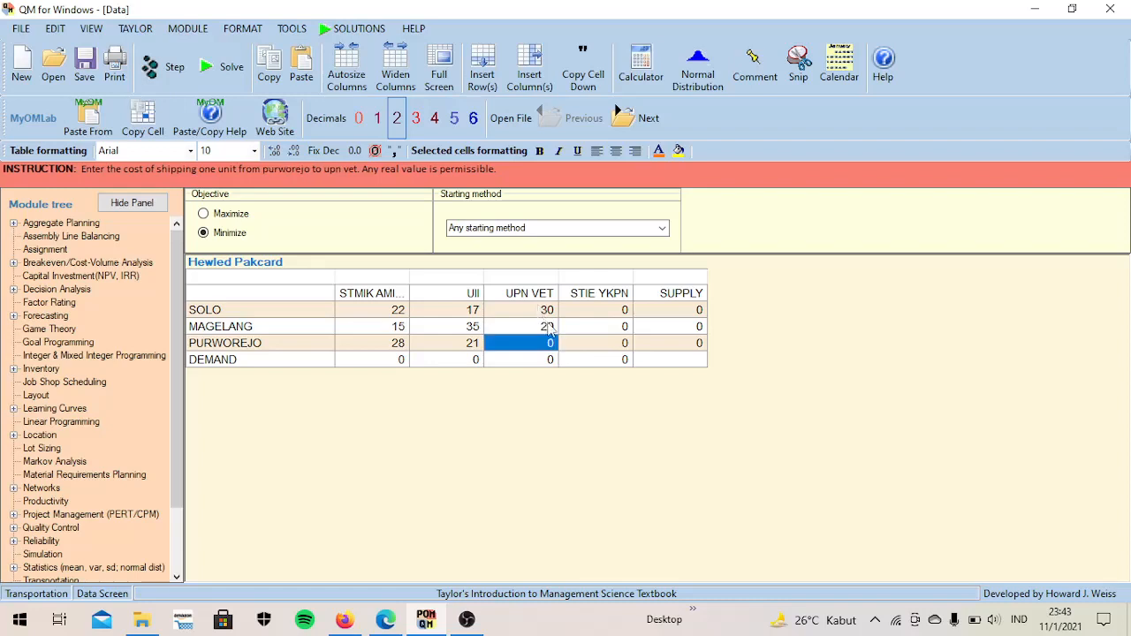
click(549, 327)
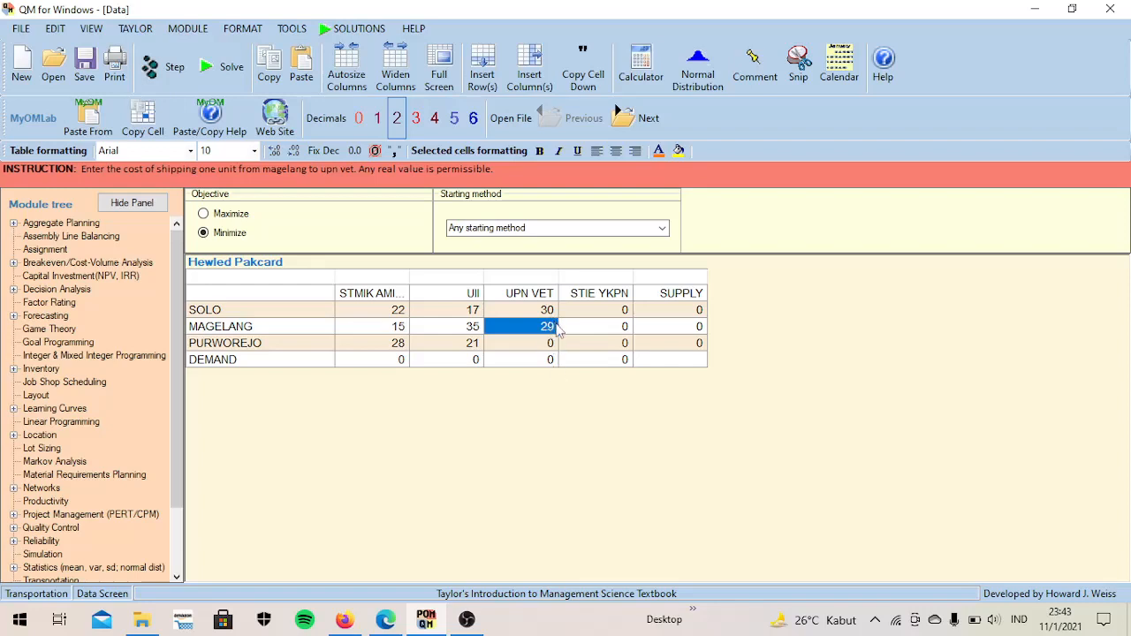
double_click(558, 327)
key(BackSpace)
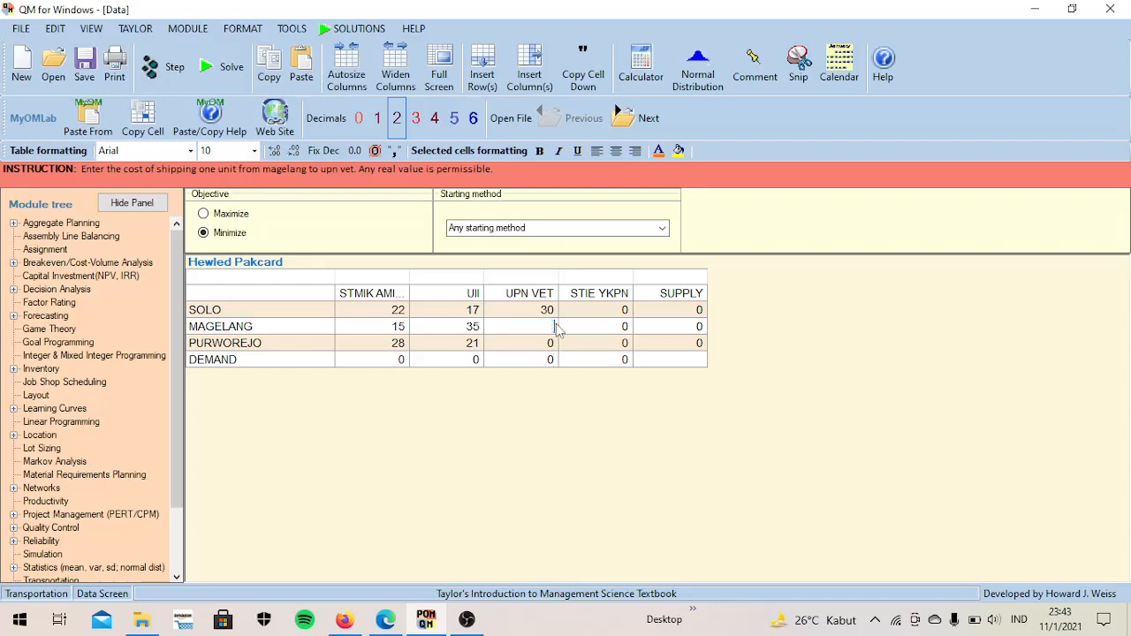
text(20)
key(Return)
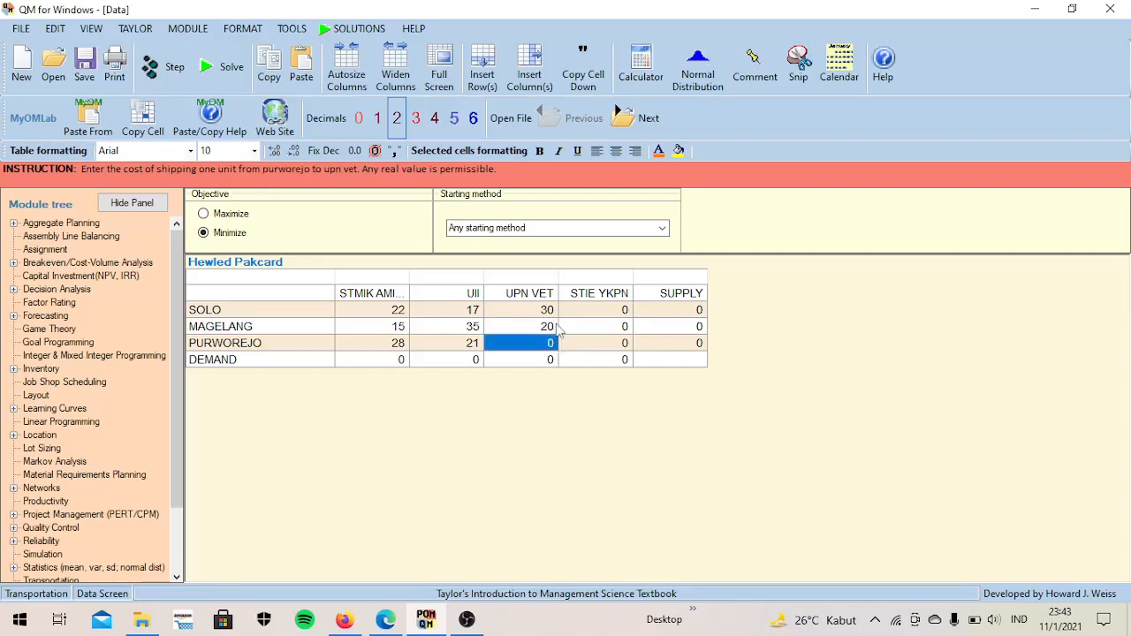
text(16)
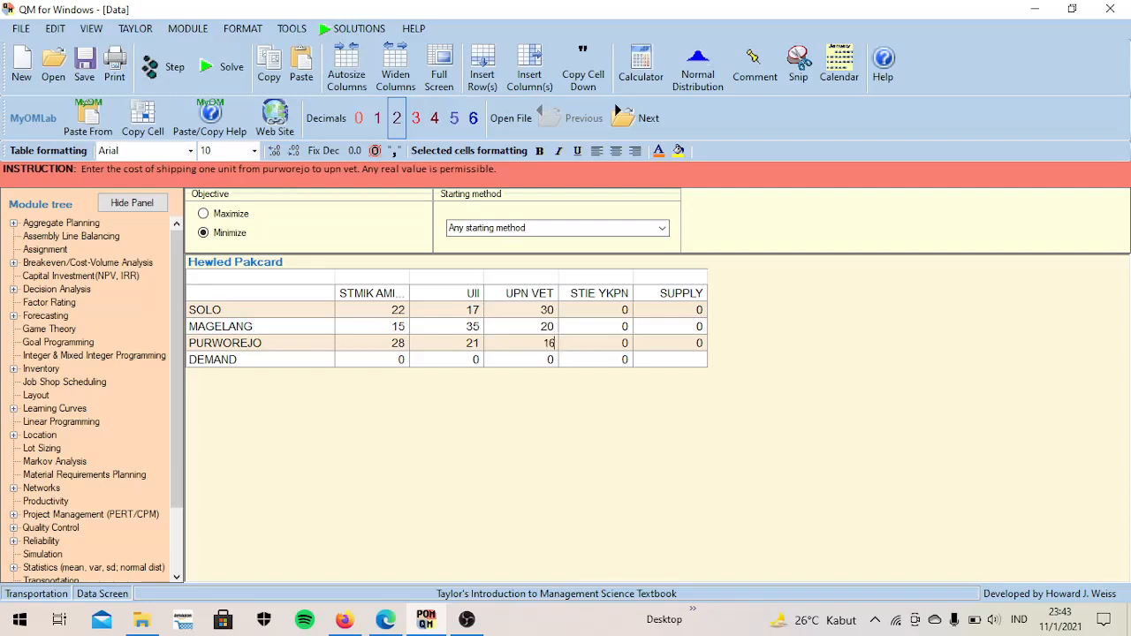
- Enter the STIE YKPN shipping costs: 18 for SOLO, 25 for MAGELANG and 14 for PURWOREJO
click(610, 311)
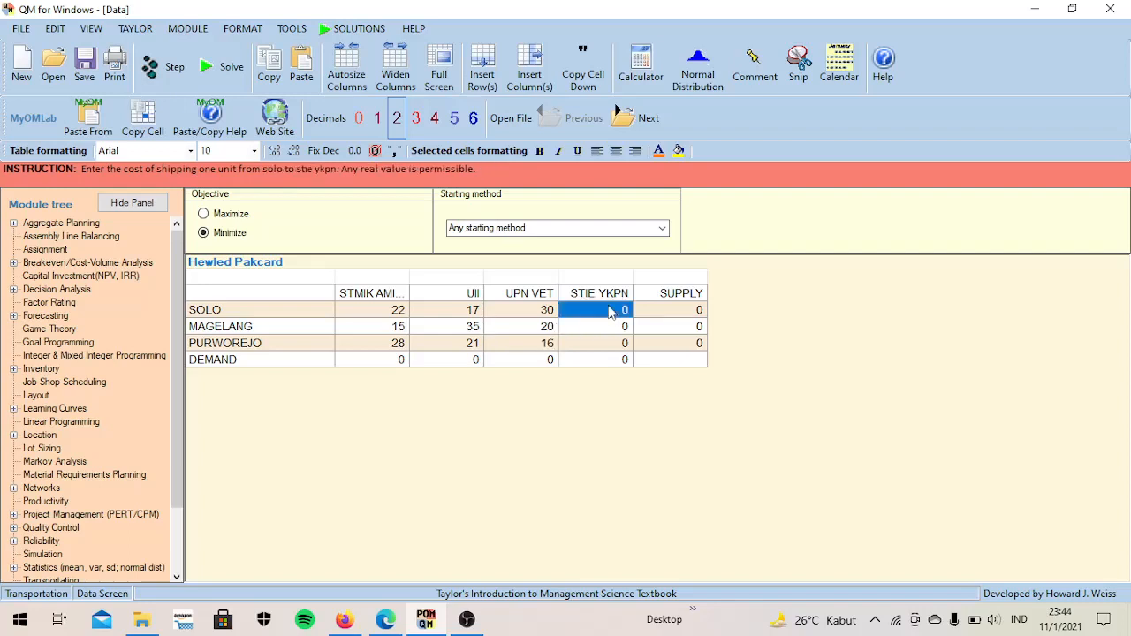
text(18)
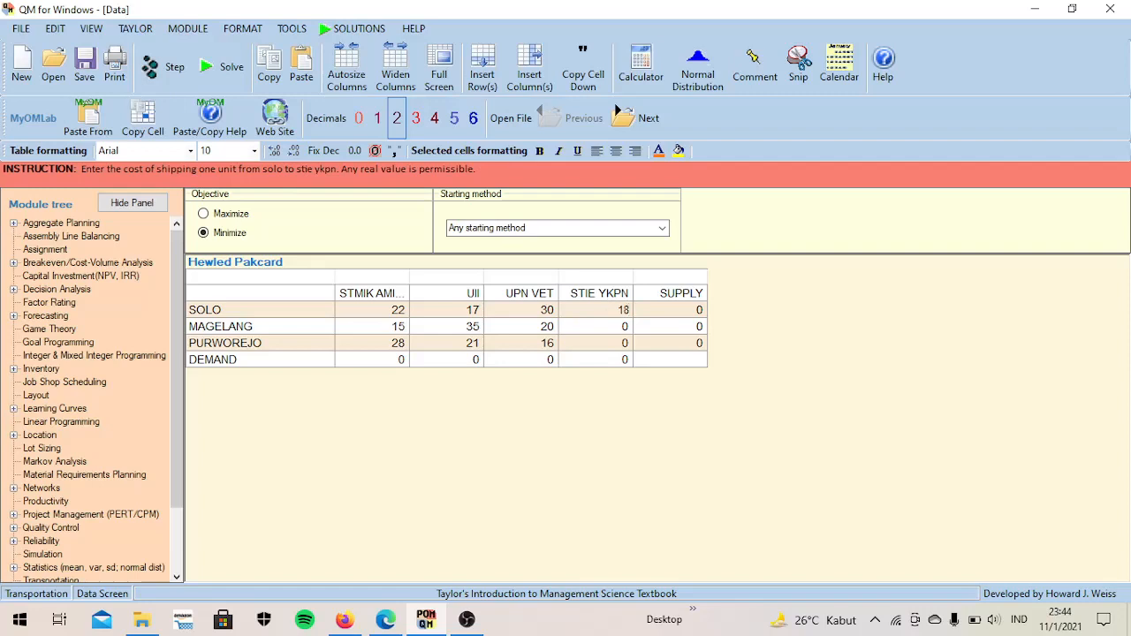
key(Return)
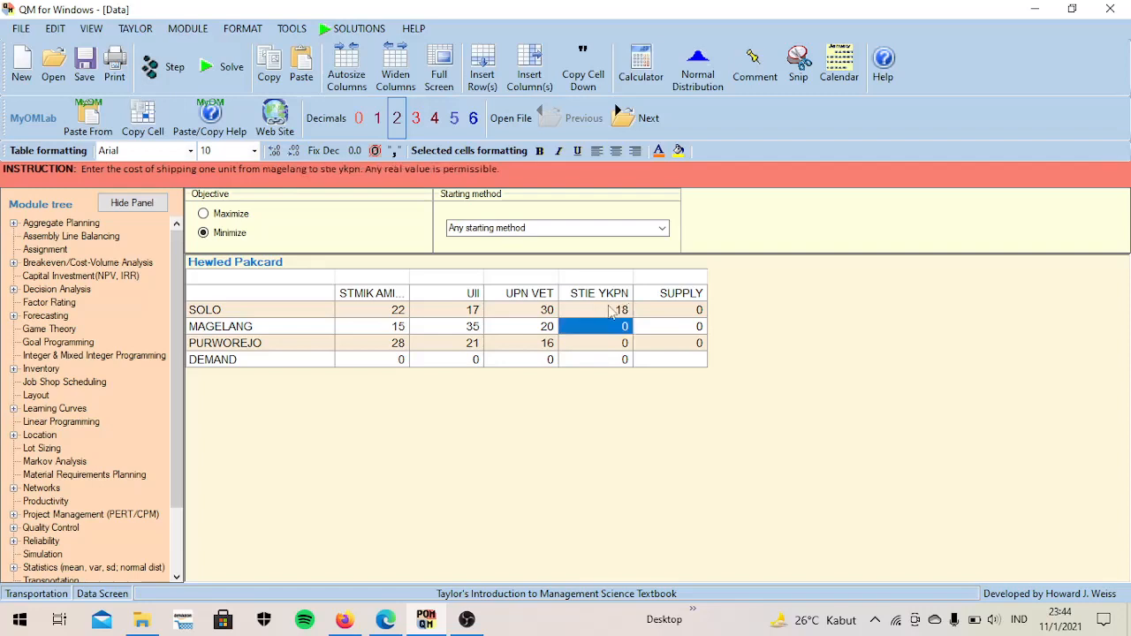
text(20)
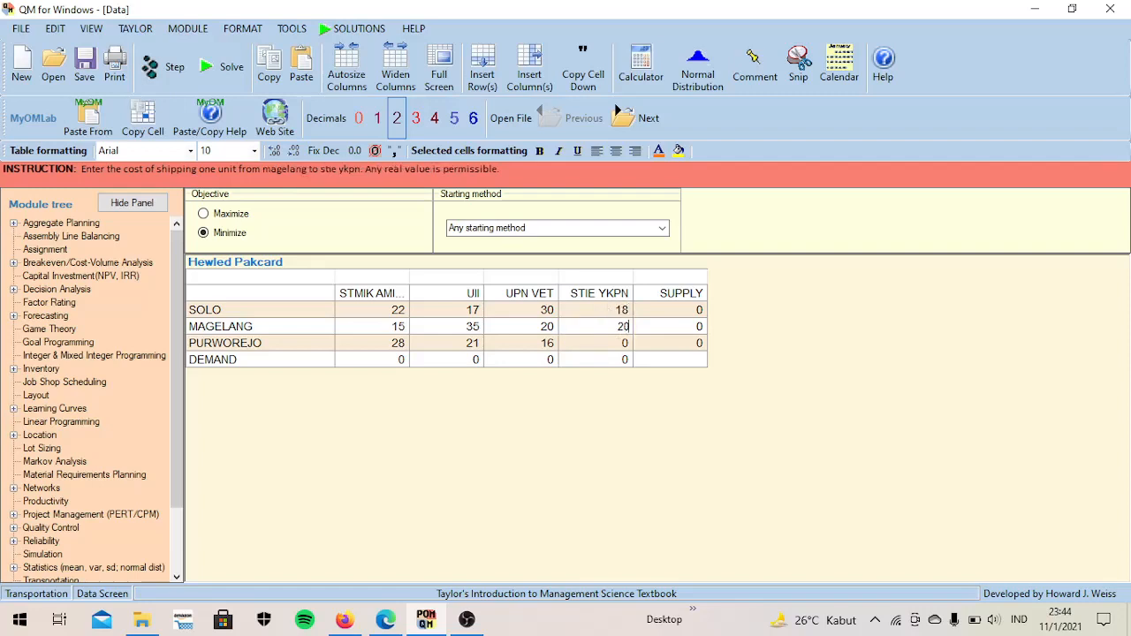
key(Return)
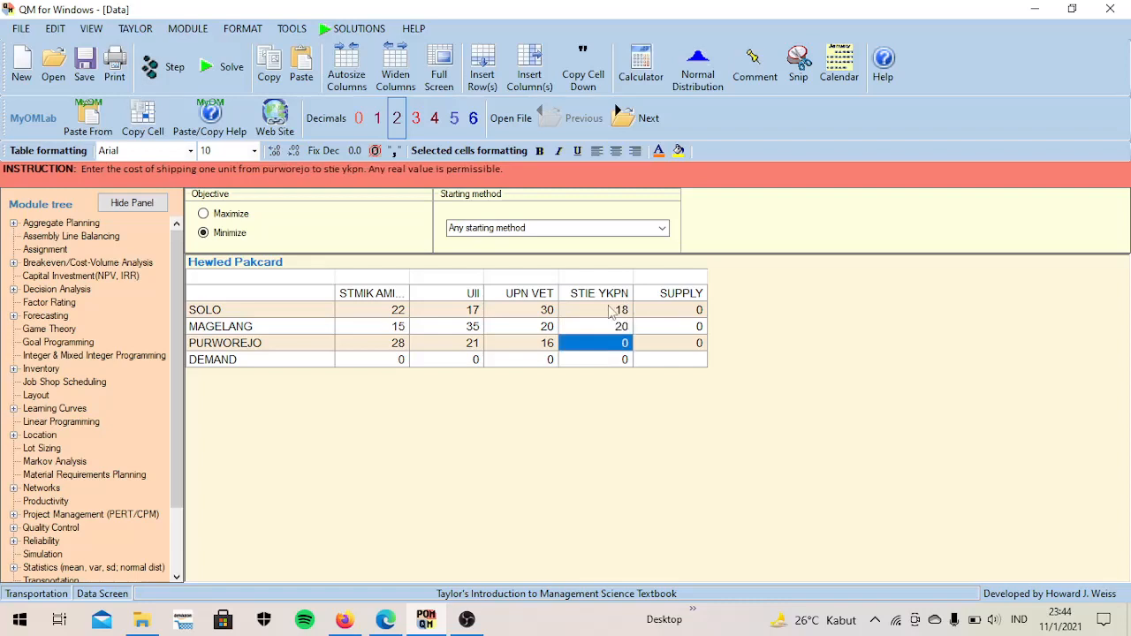
click(625, 329)
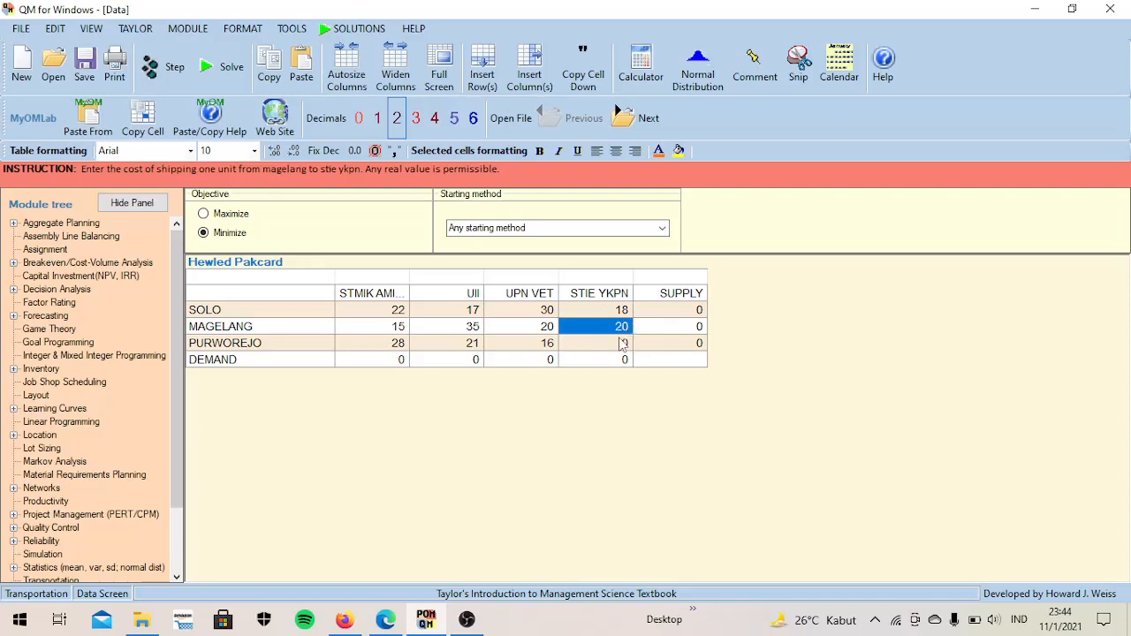
click(624, 334)
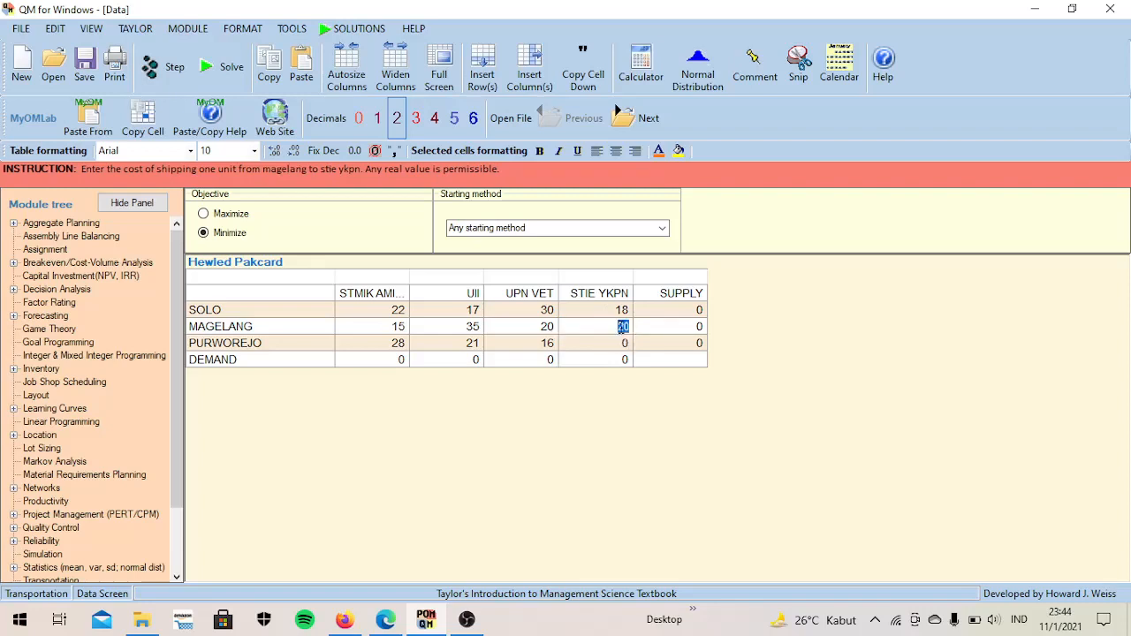
text(25)
key(Return)
text(14)
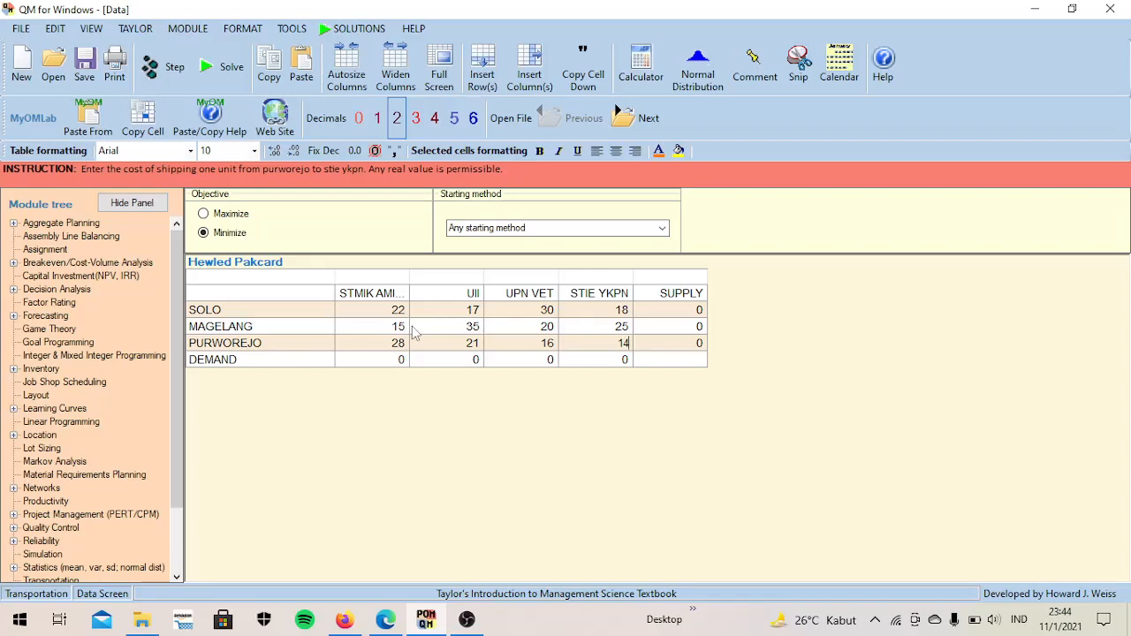
- Enter the demands: 520 for STMIK AMIKOM, 250 for UII, 400 for UPN VET and 380 for STIE YKPN
click(362, 359)
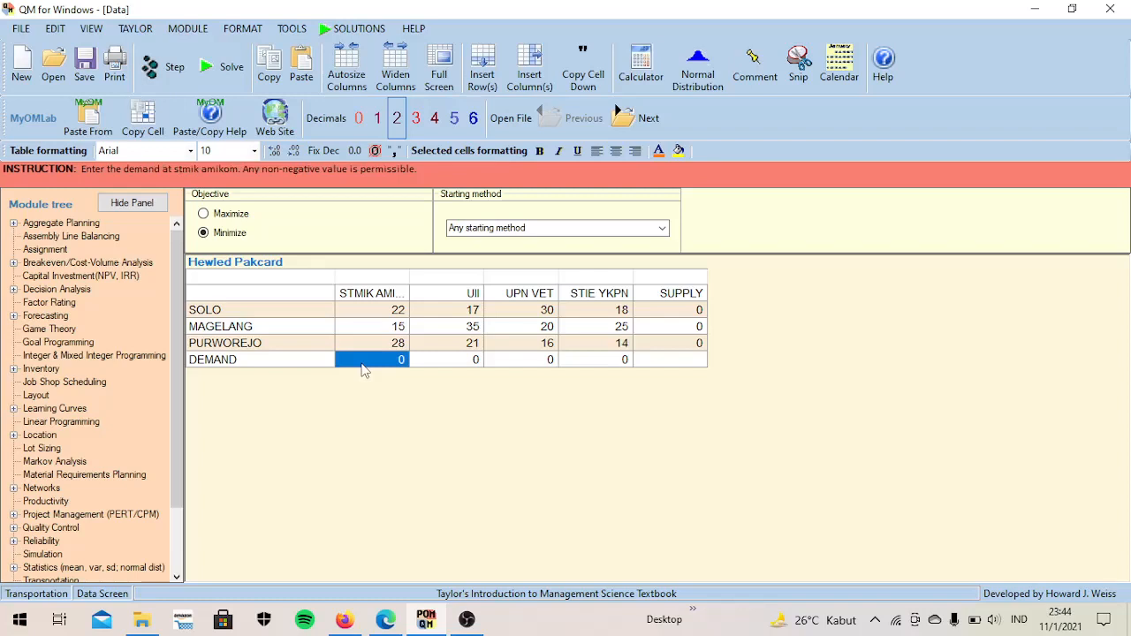
text(520)
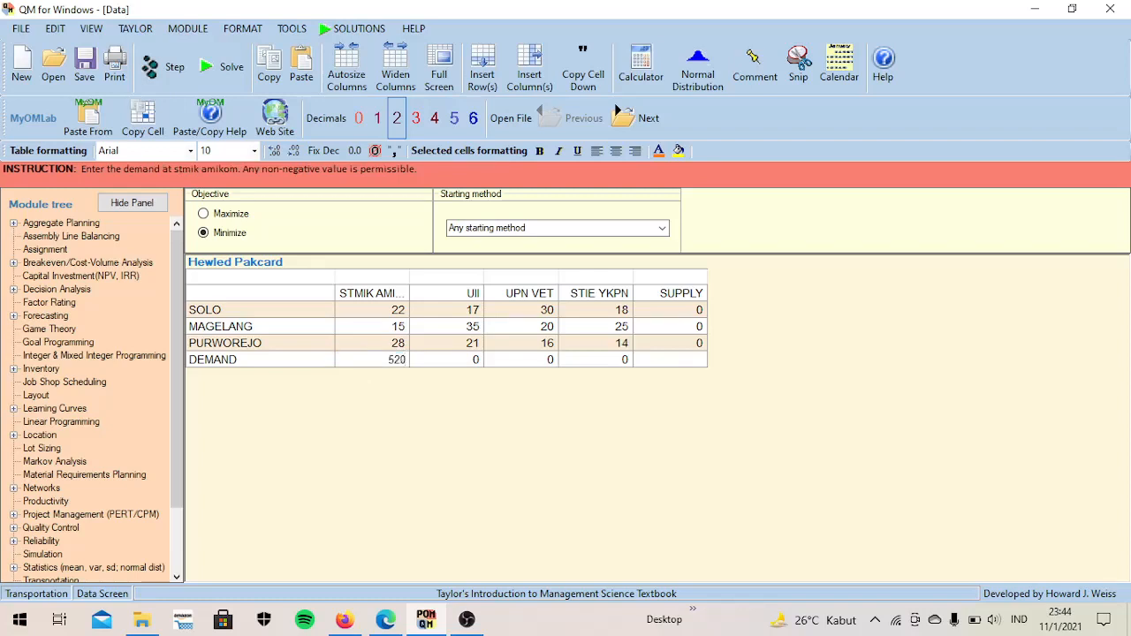
key(Return)
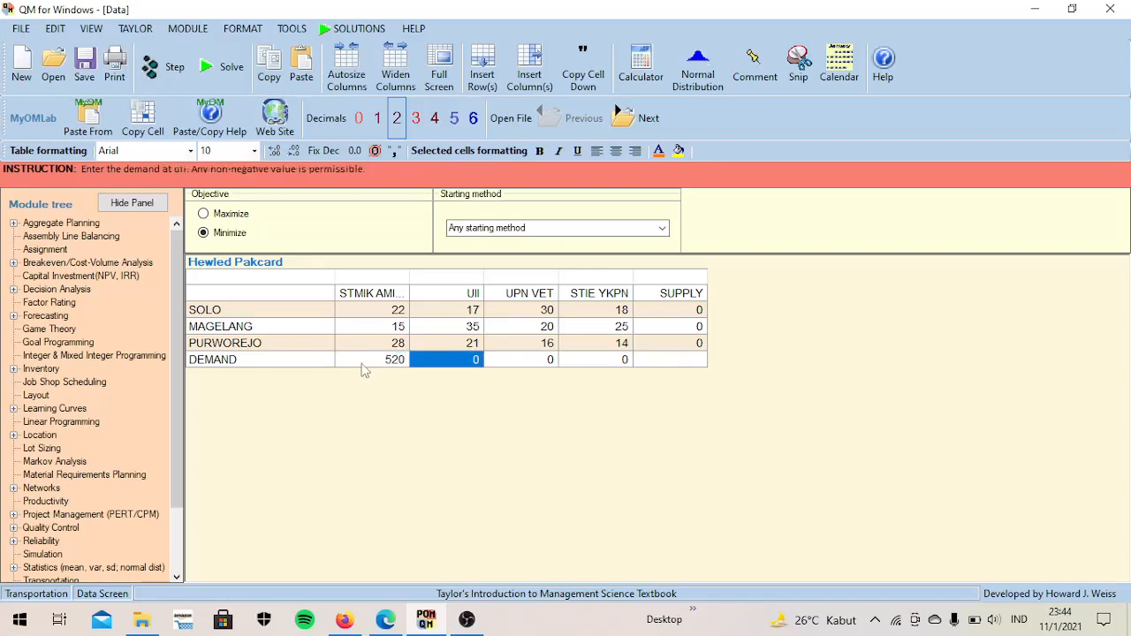
text(250)
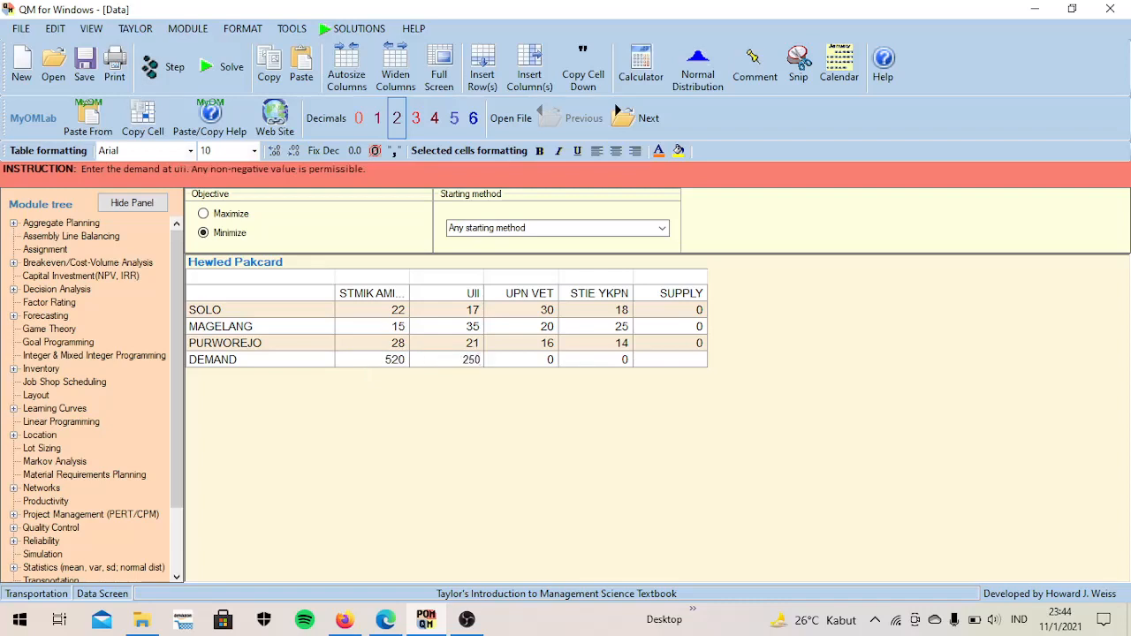
key(Return)
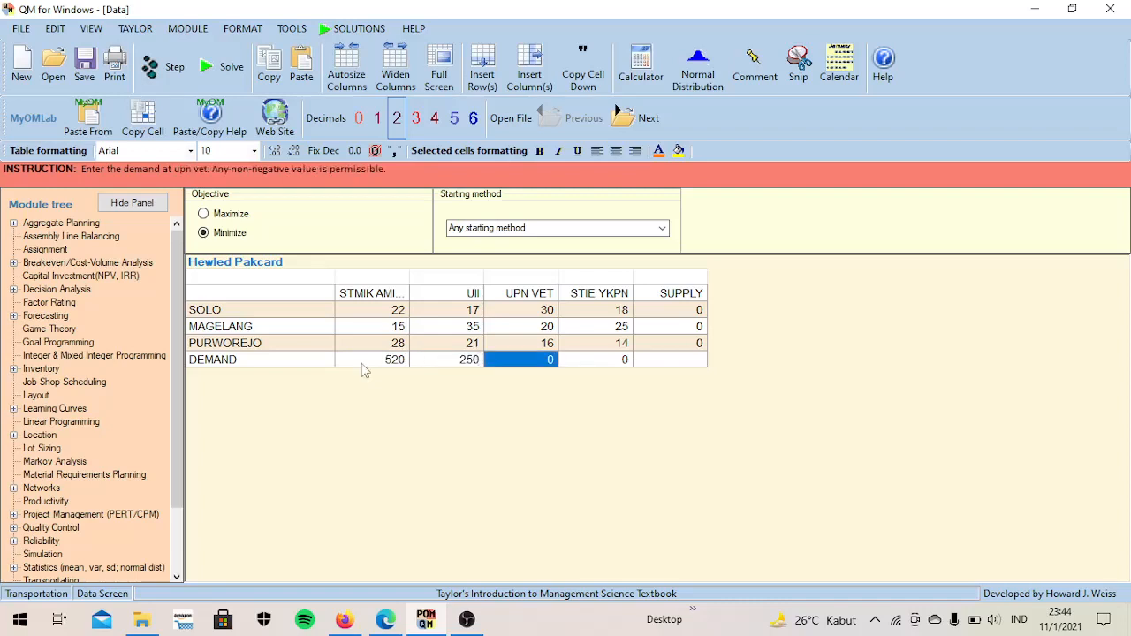
text(400)
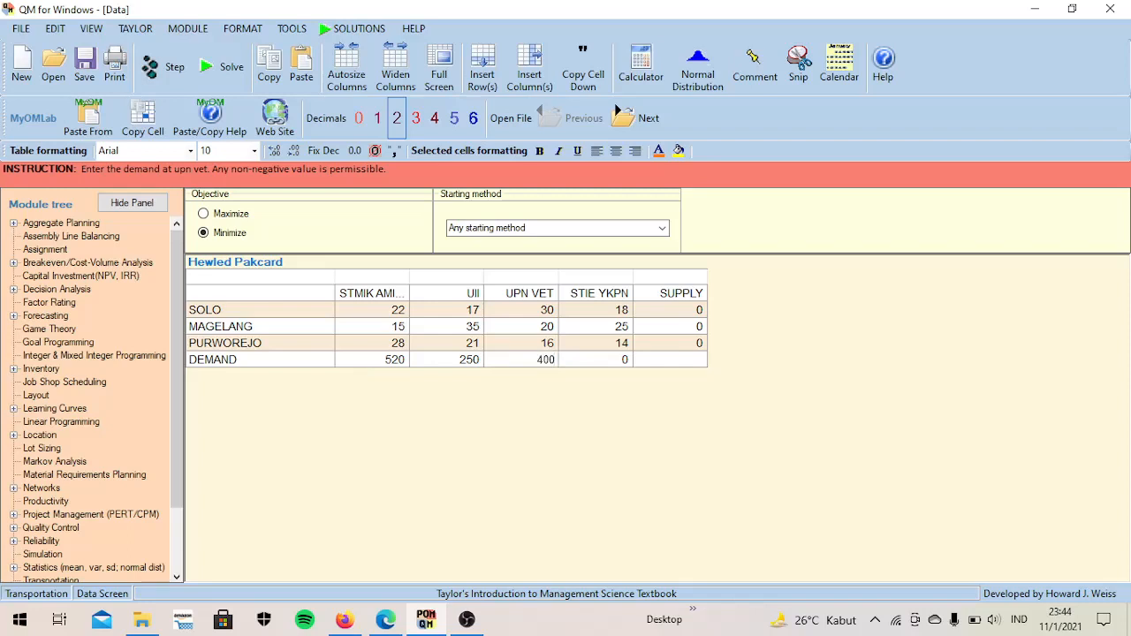
key(Return)
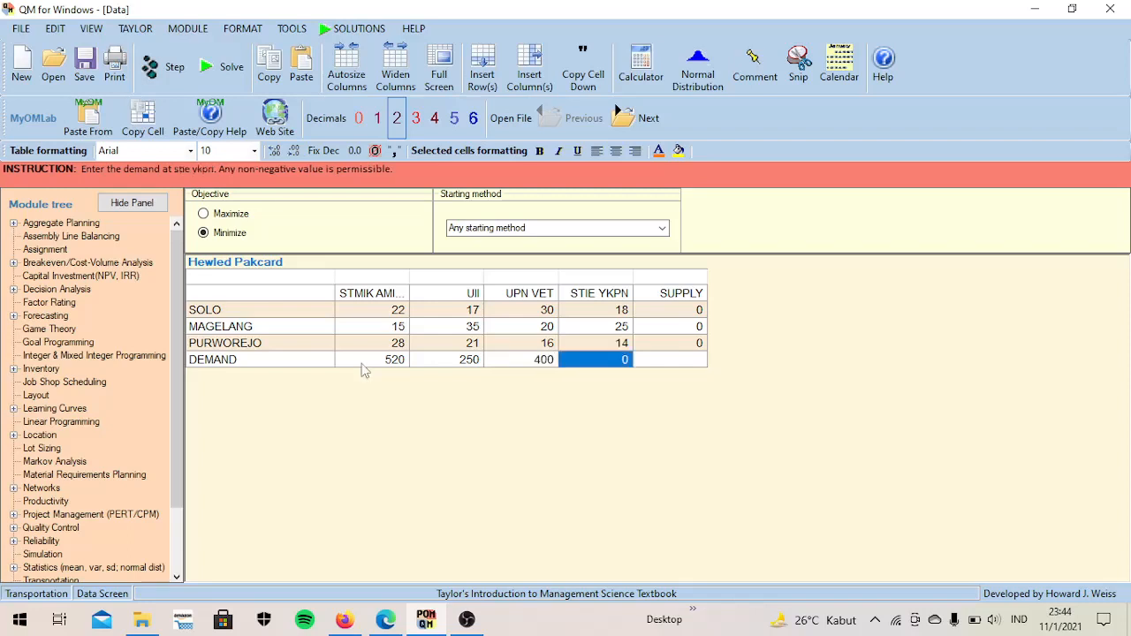
text(3)
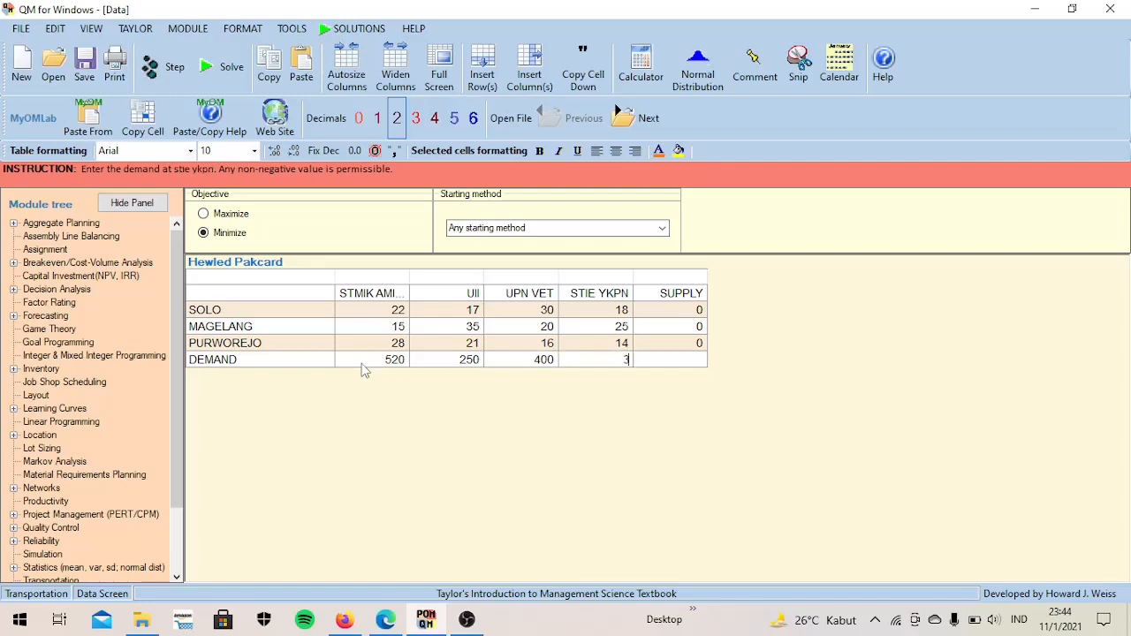
text(80)
- Enter the supplies: 420 for SOLO, 610 for MAGELANG and 340 for PURWOREJO
click(676, 314)
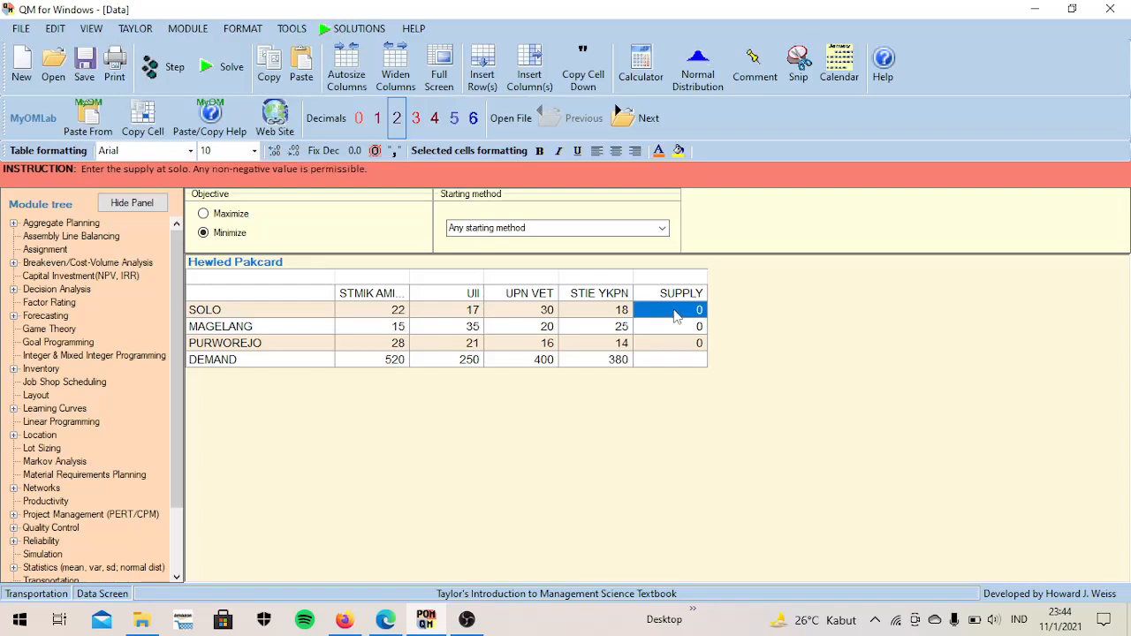
text(420)
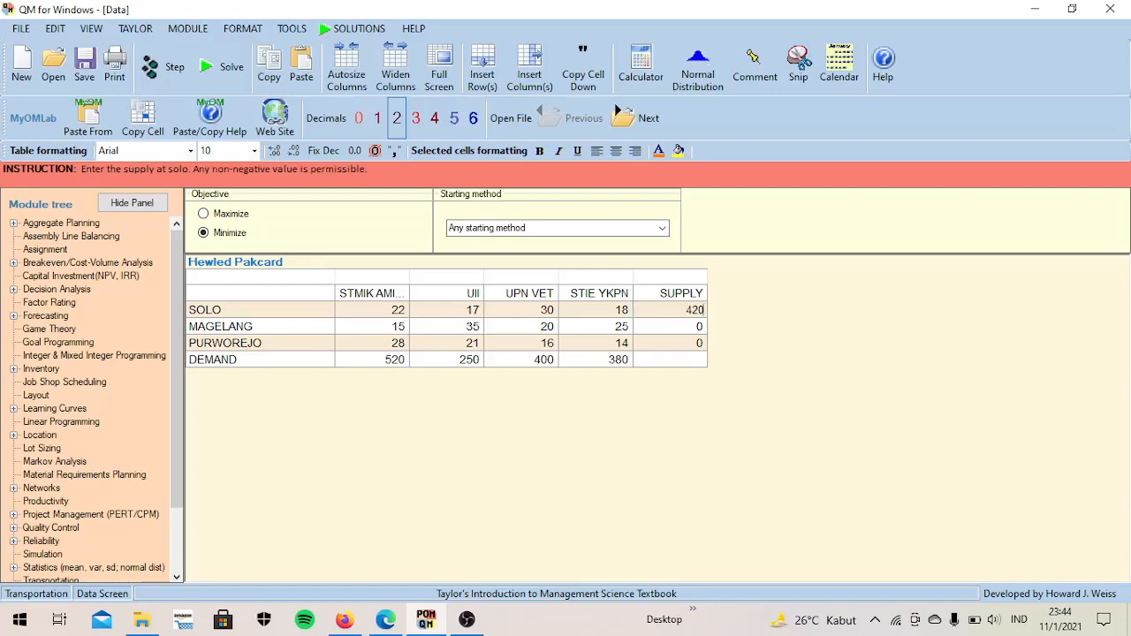
key(Return)
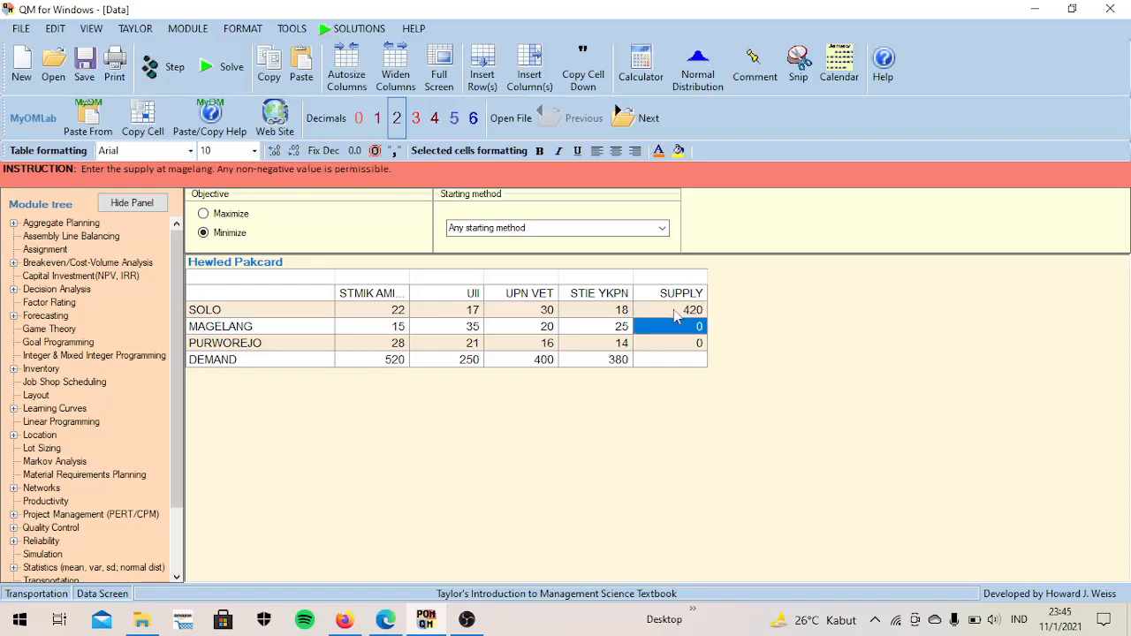
text(610)
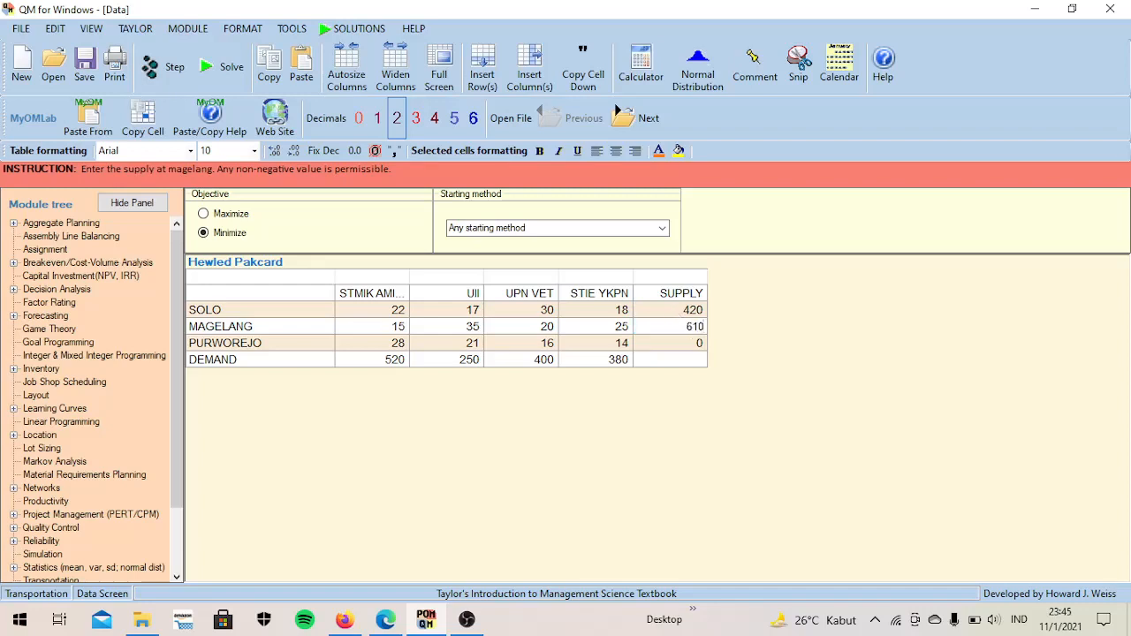
key(Return)
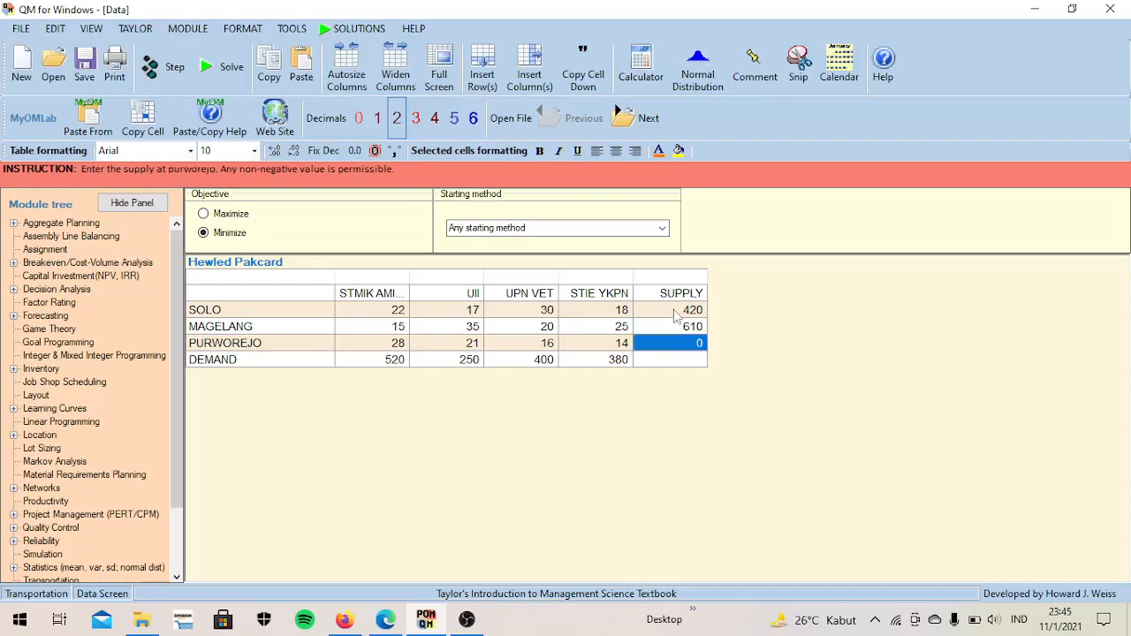
text(340)
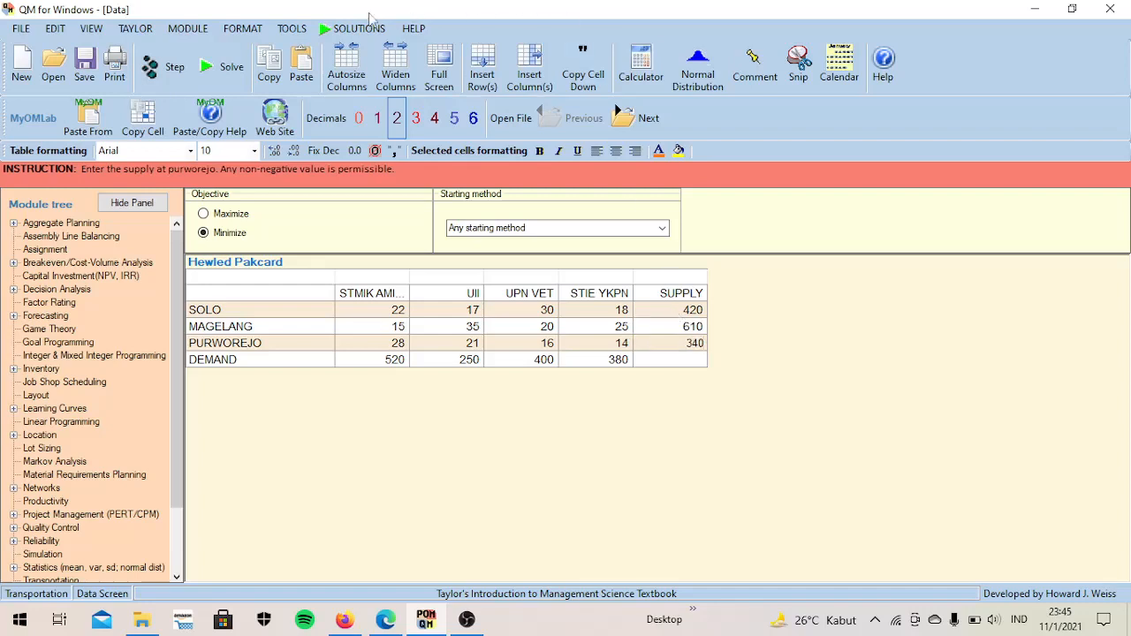
- Solve the Hewled Pakcard transportation problem and examine the allocation and solution value in the Transportation Results
click(245, 67)
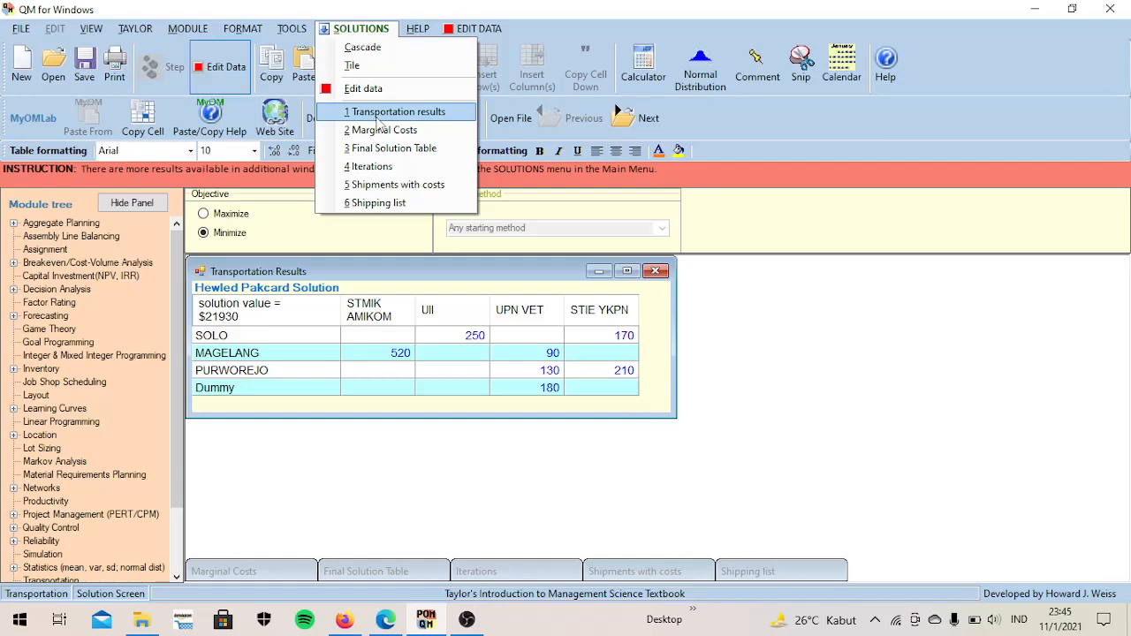
click(331, 344)
click(331, 346)
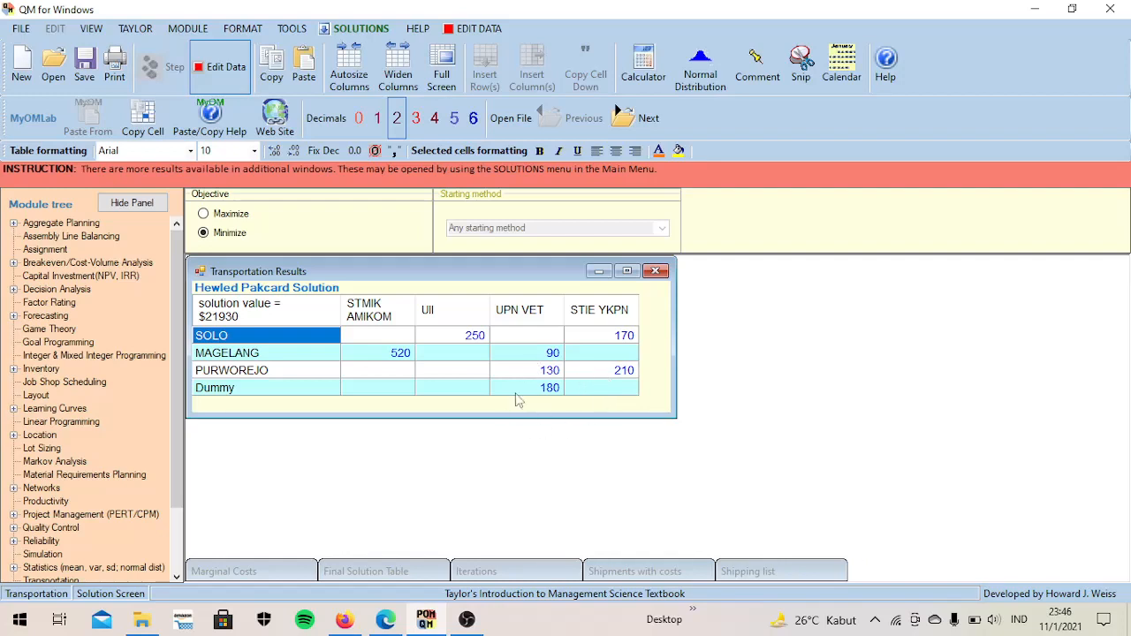
- Minimize the windows in front to examine the Marginal Costs, Final Solution Table and Iterations, repositioning Iterations so both iterations fit
click(599, 271)
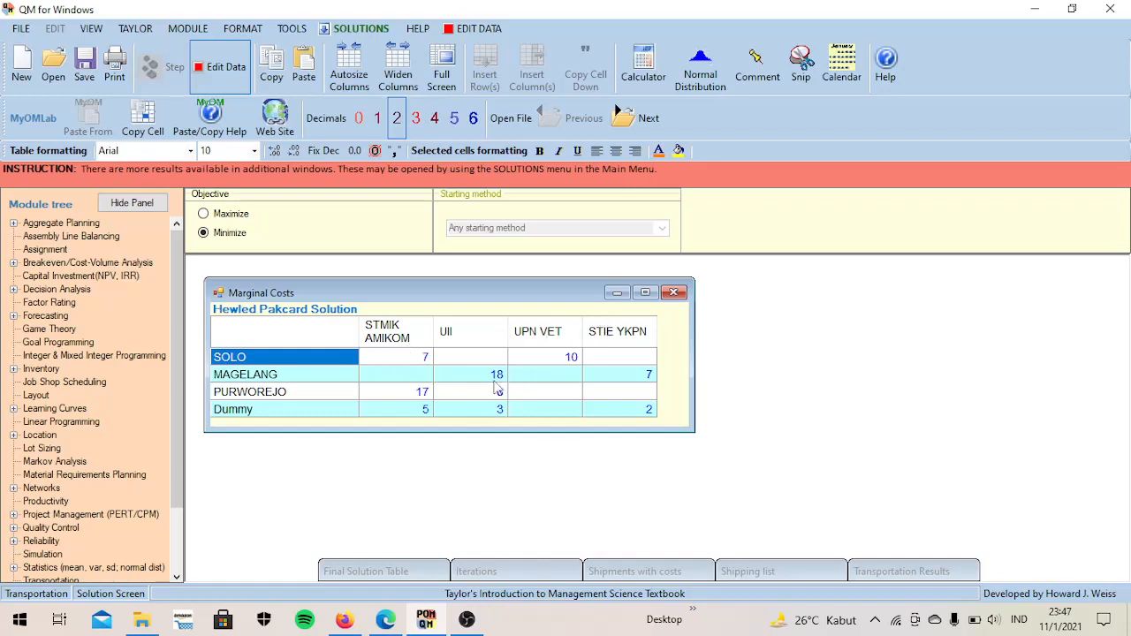
click(617, 293)
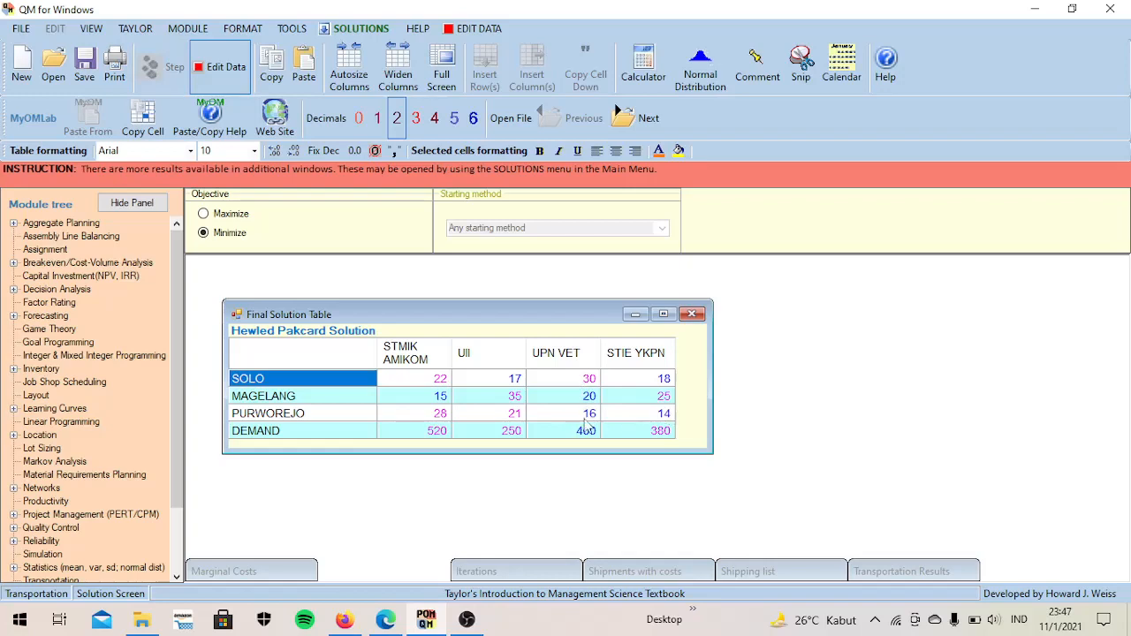
click(635, 316)
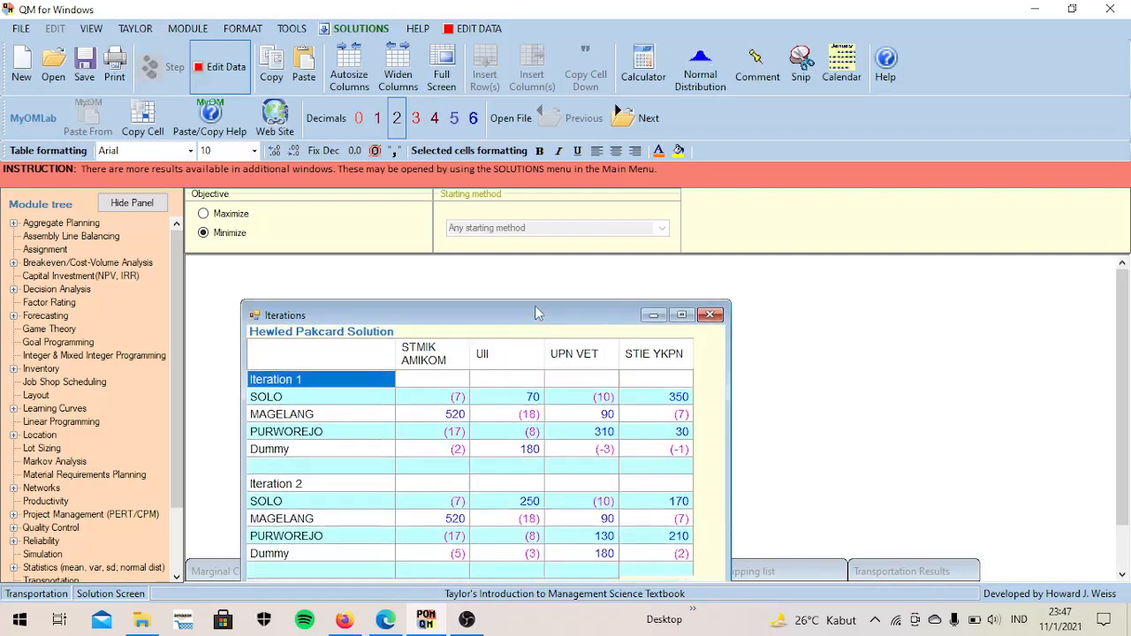
drag(536, 313, 537, 261)
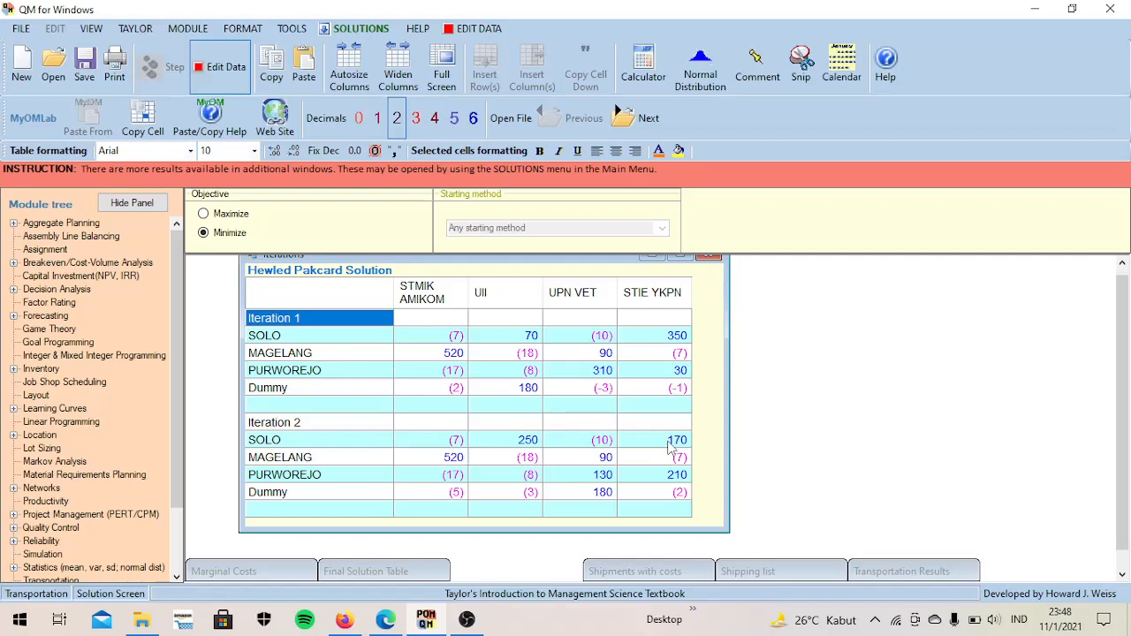
- Open Shipments with costs beside the Iterations table, examine each route's quantity and cost, and minimize it
click(634, 572)
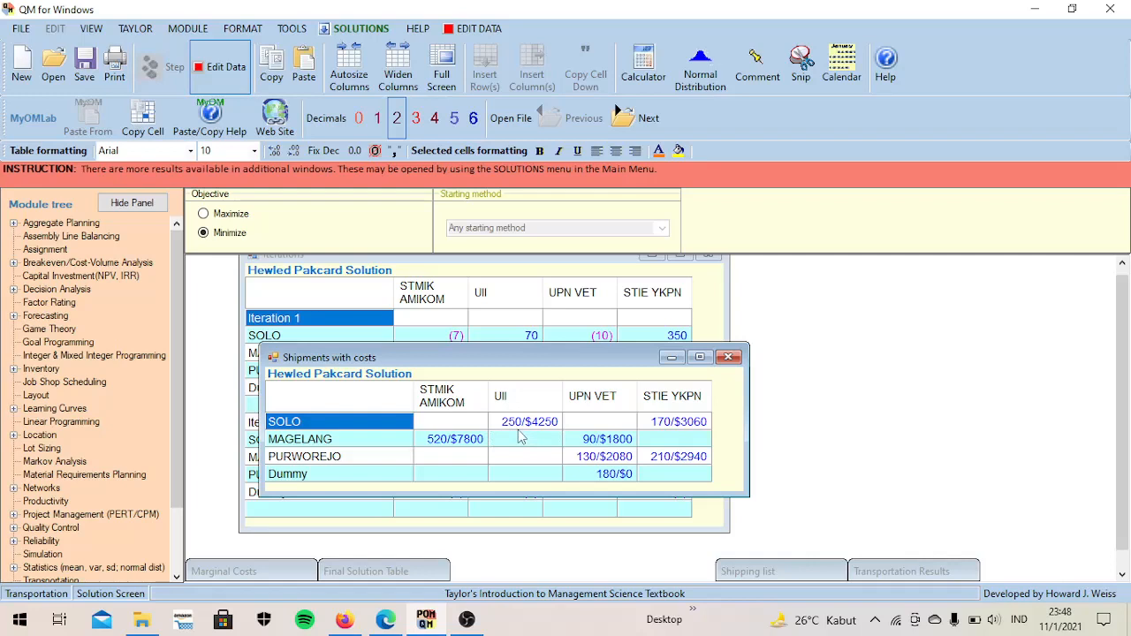
drag(553, 362, 890, 287)
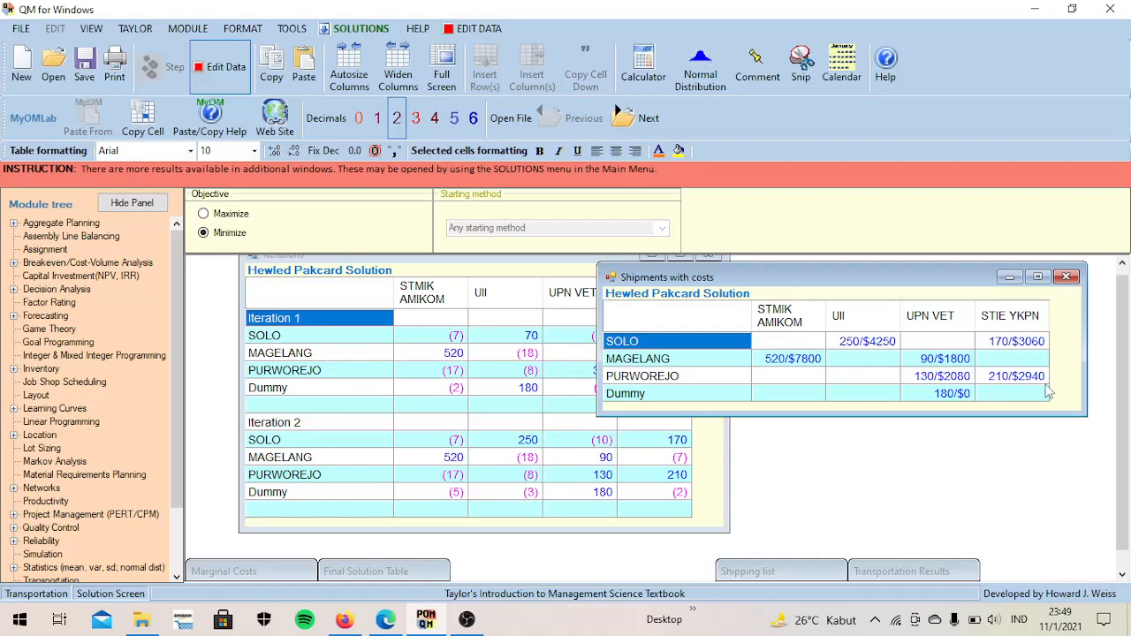
click(1010, 277)
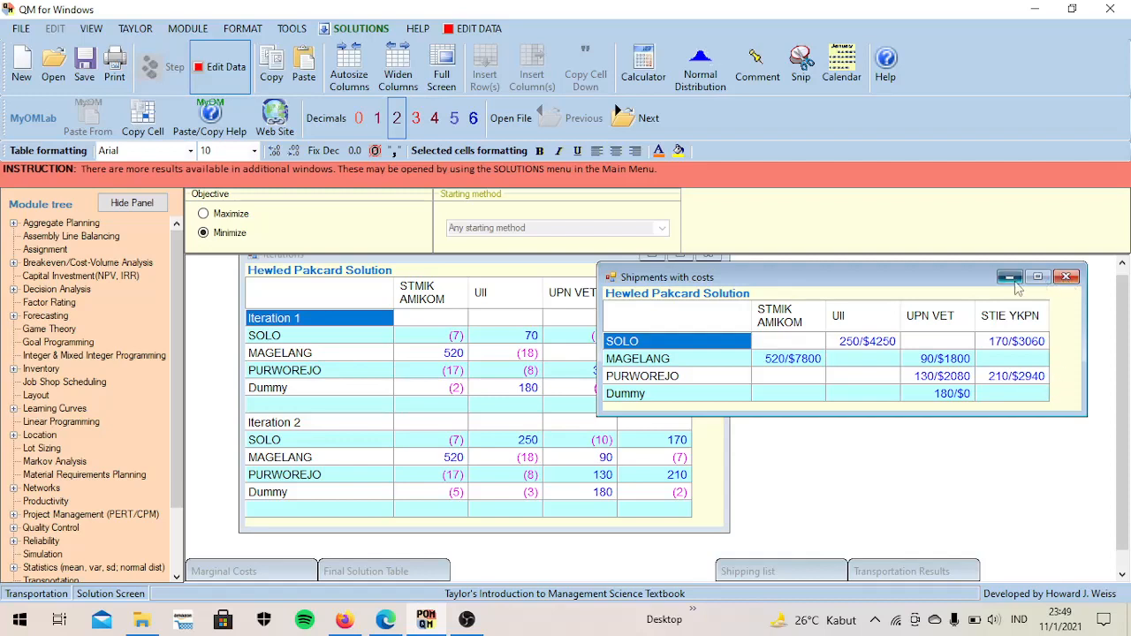
- Clear away the Iterations and Shipments with costs windows and examine the Shipping list down to the Dummy row's shipment cost
click(649, 259)
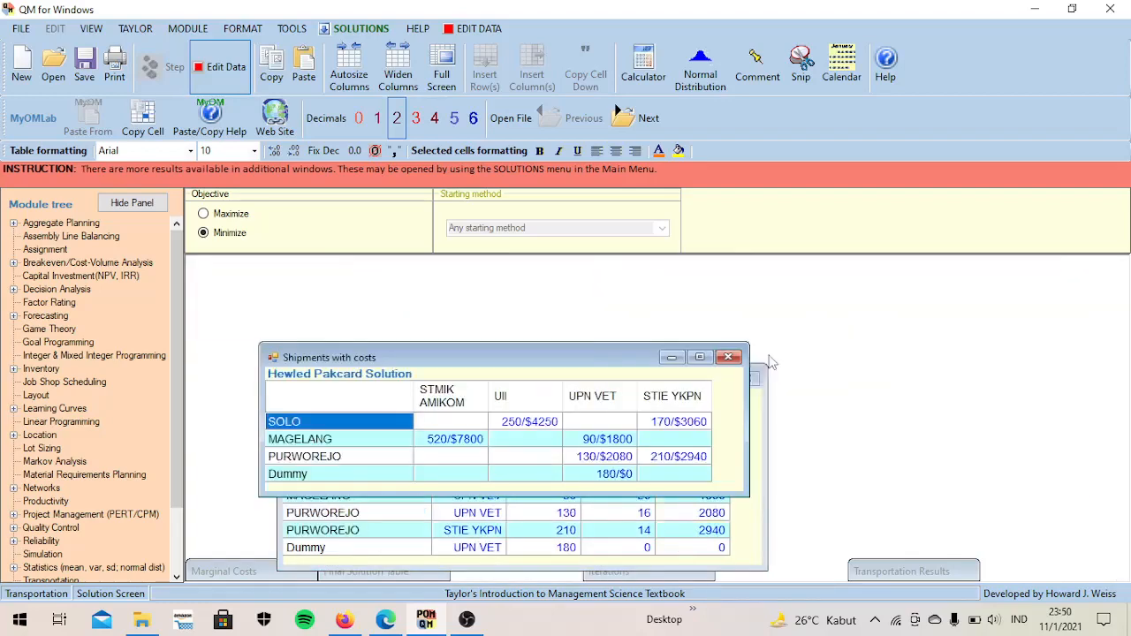
drag(610, 360, 561, 268)
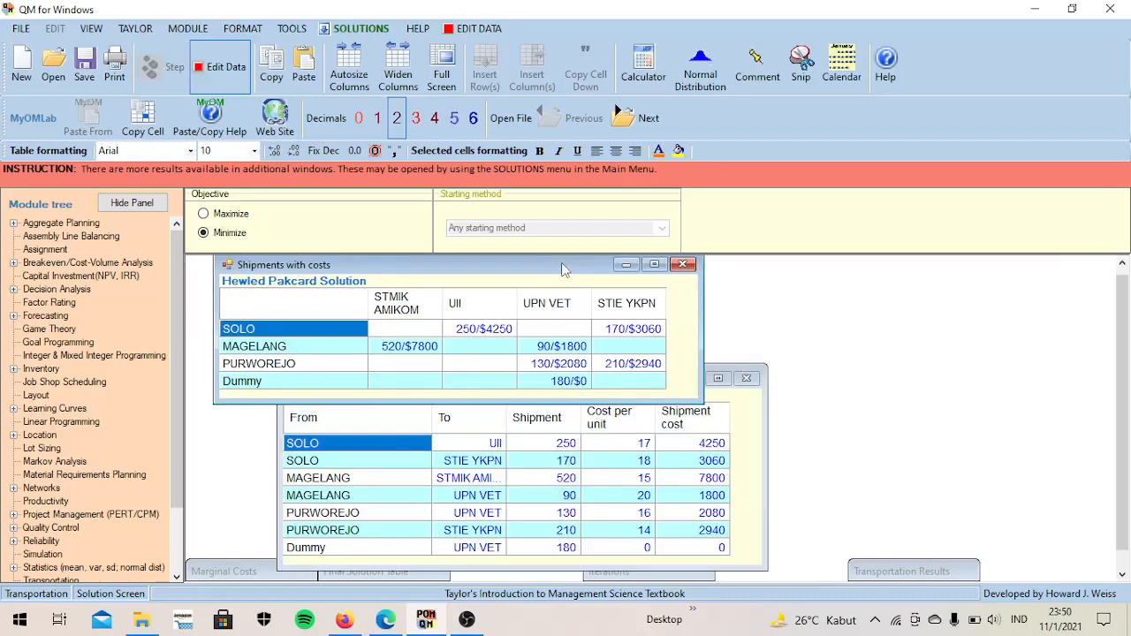
click(625, 264)
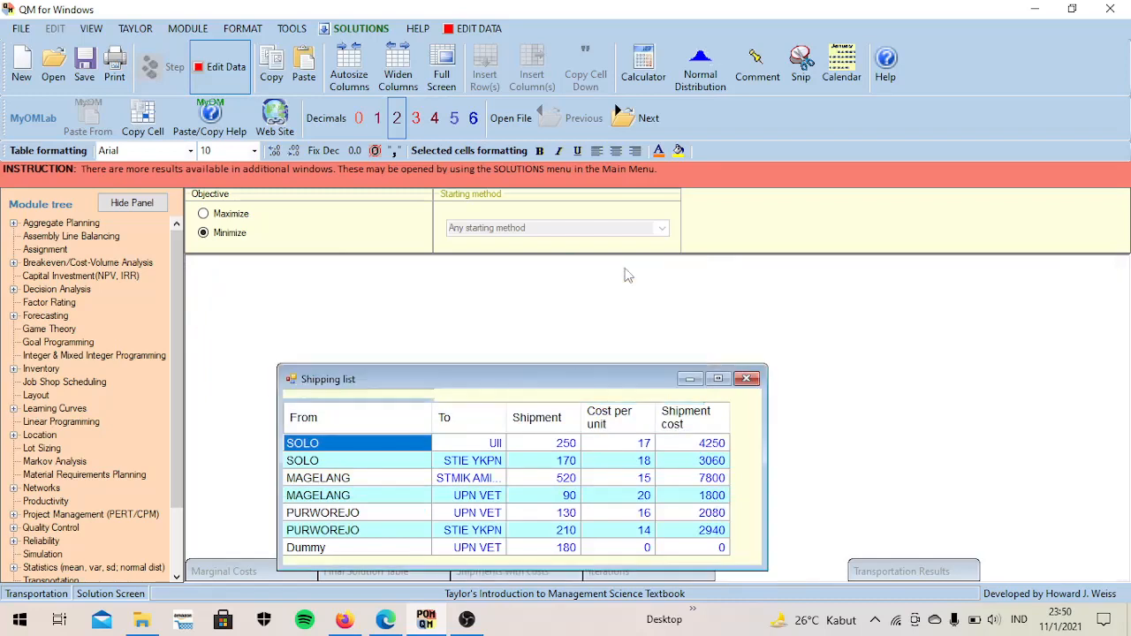
drag(555, 382, 497, 299)
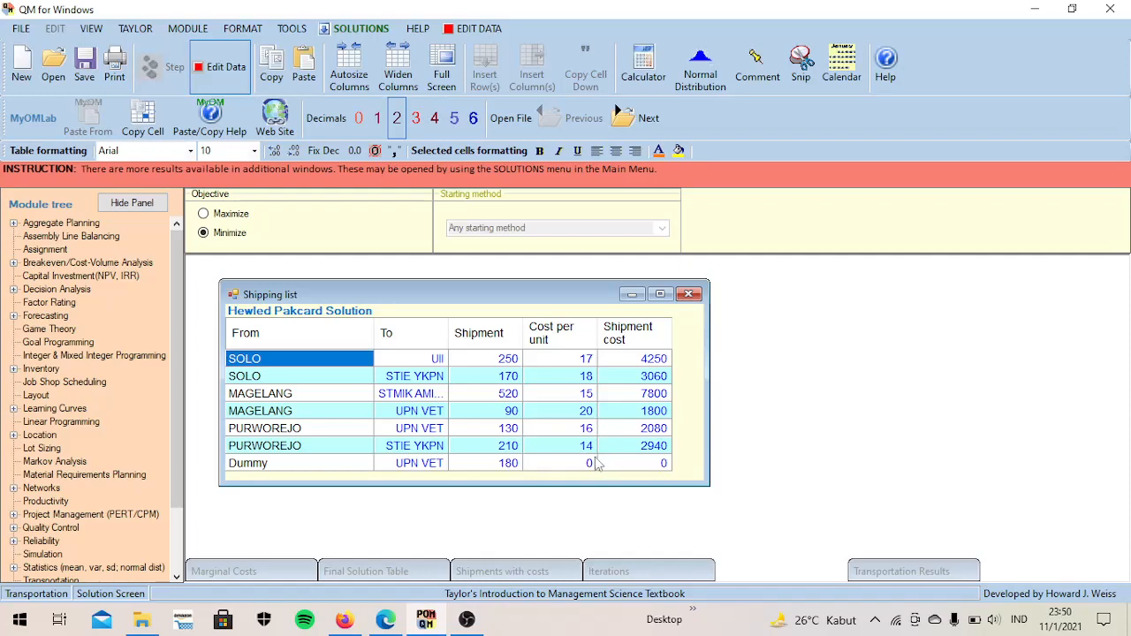
click(667, 468)
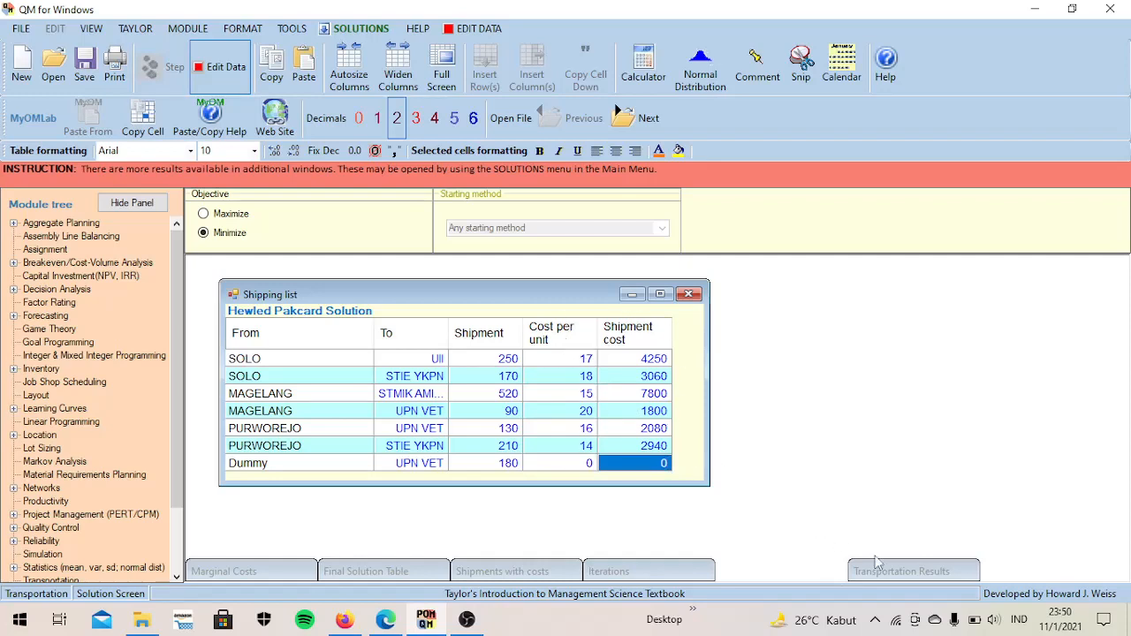
- Reopen the Transportation Results to recheck the allocation, and minimize both it and the Shipping list
click(880, 573)
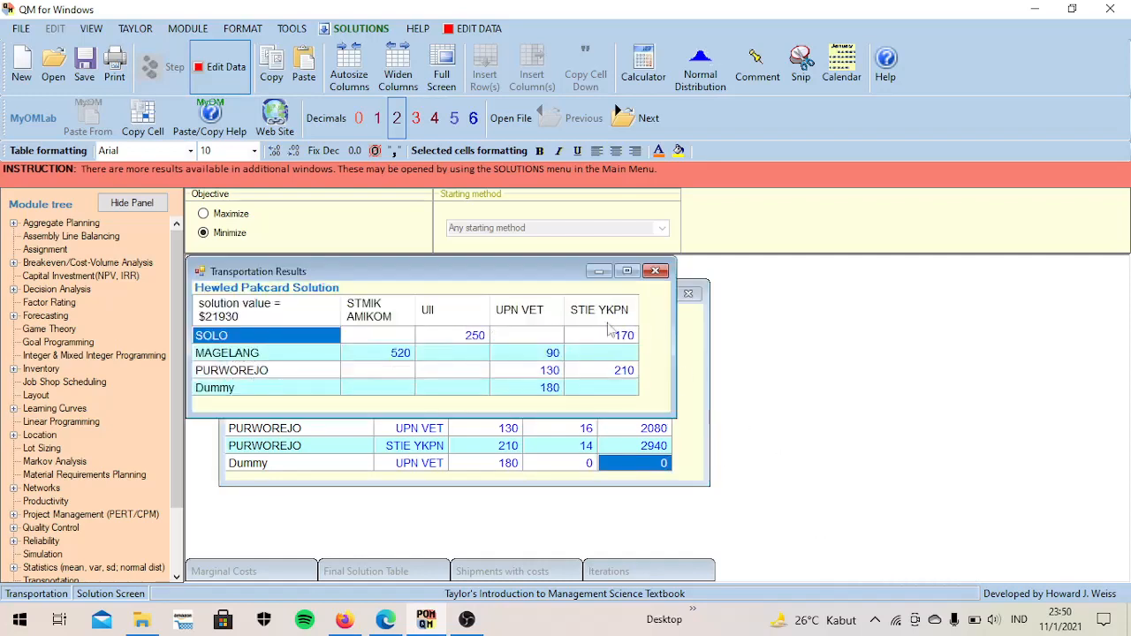
drag(495, 285, 535, 293)
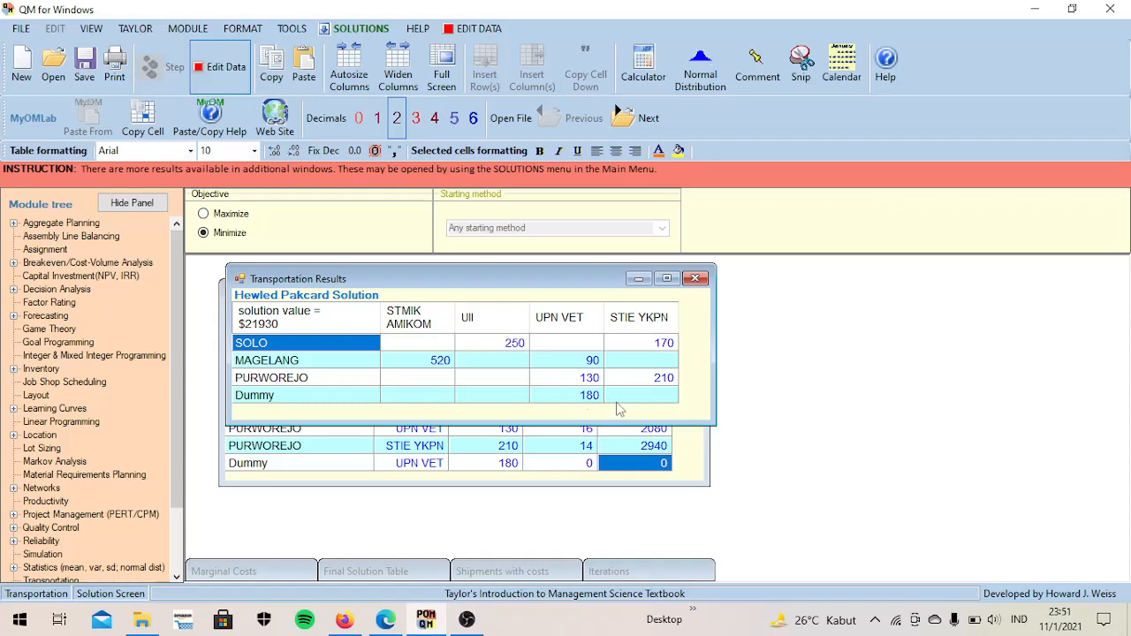
click(638, 278)
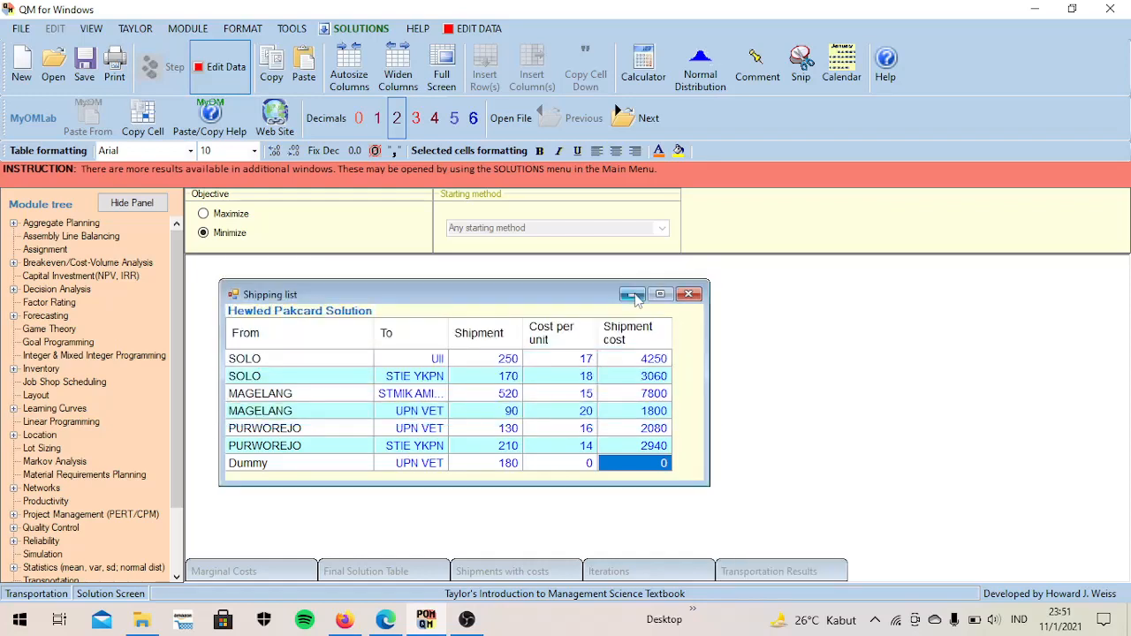
click(632, 294)
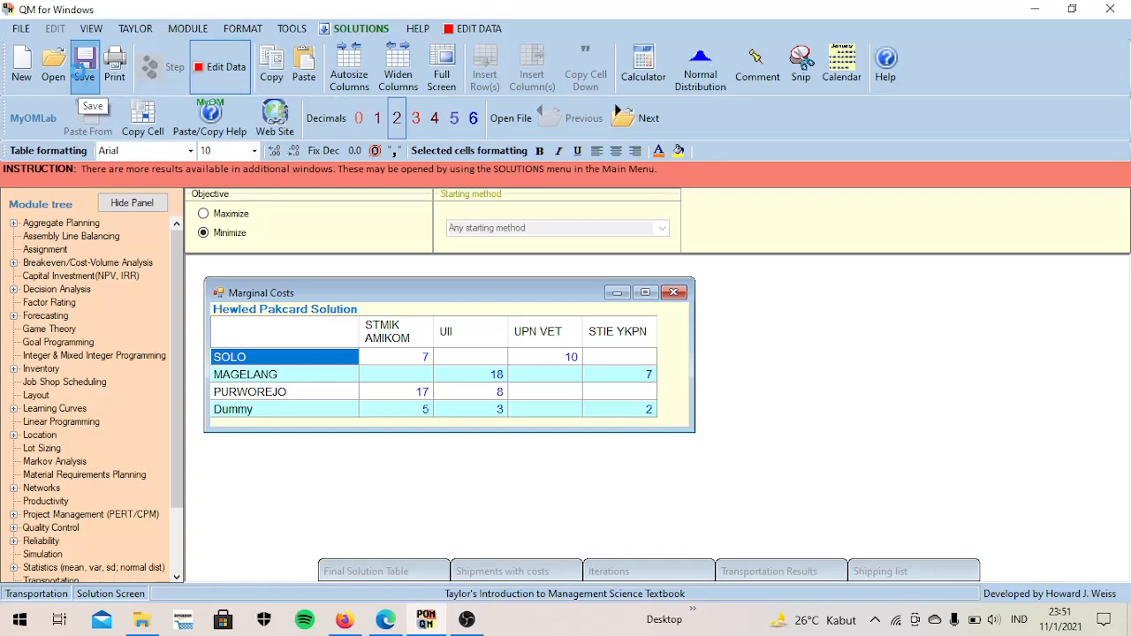
- Start saving the solved transportation model and reposition the save dialog so the source names in the Marginal Costs table can be seen
click(84, 70)
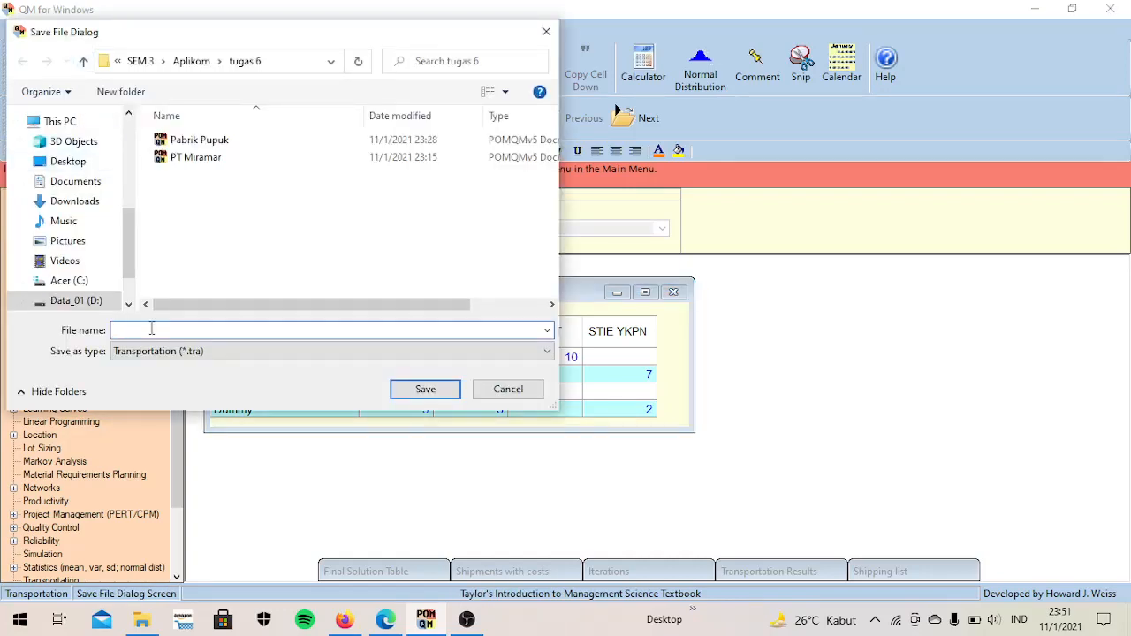
drag(131, 40, 565, 100)
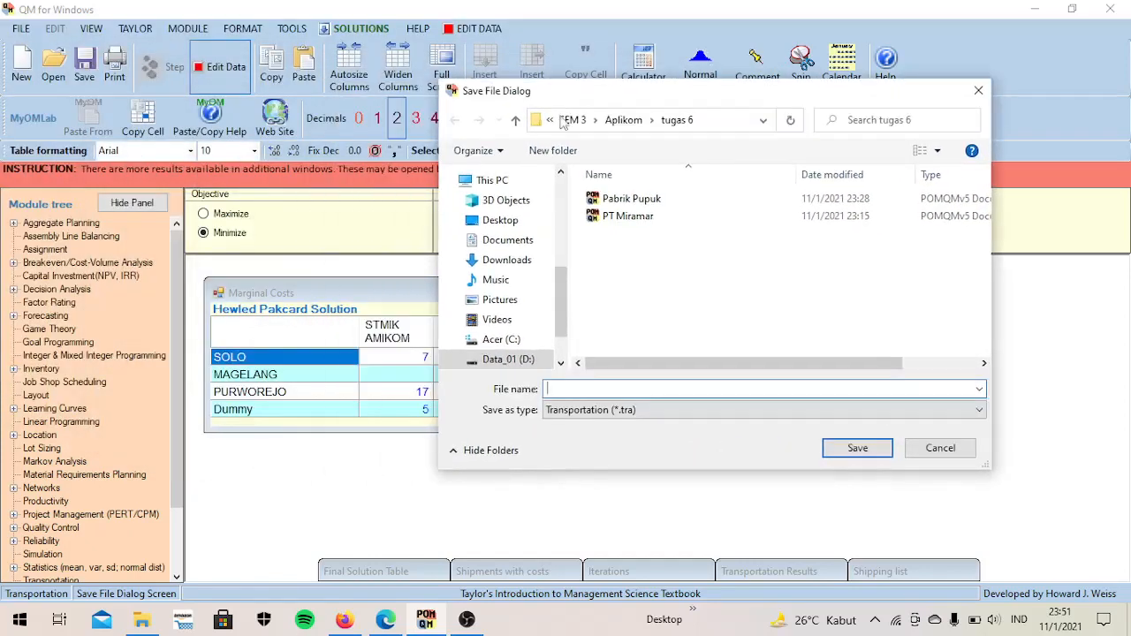
key(Caps_Lock)
text(h)
key(Caps_Lock)
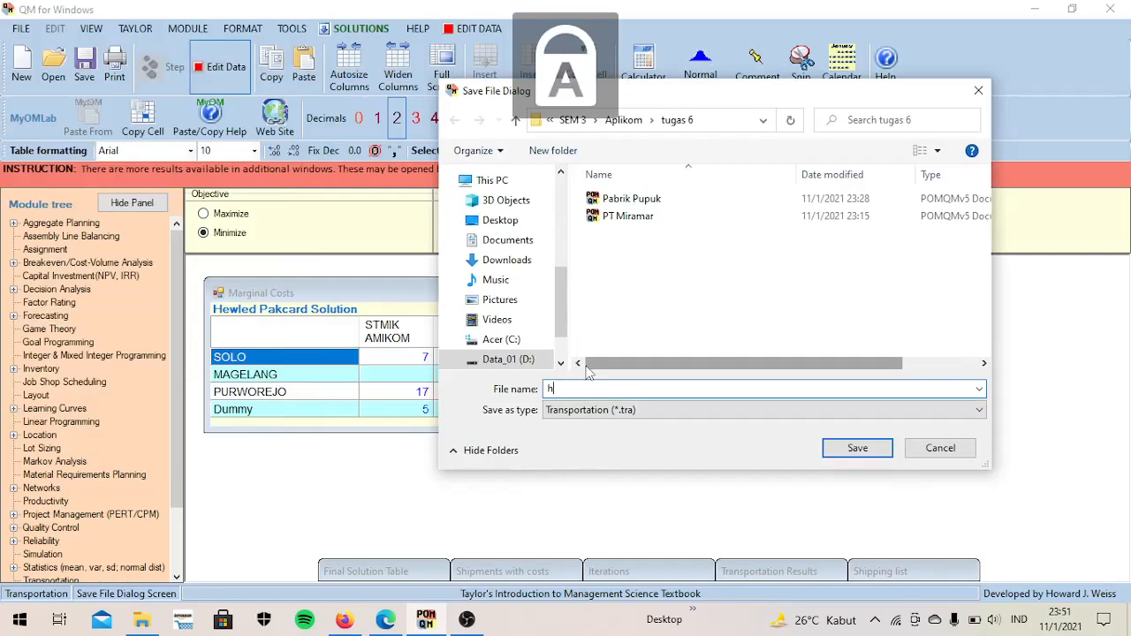
text(EWLED)
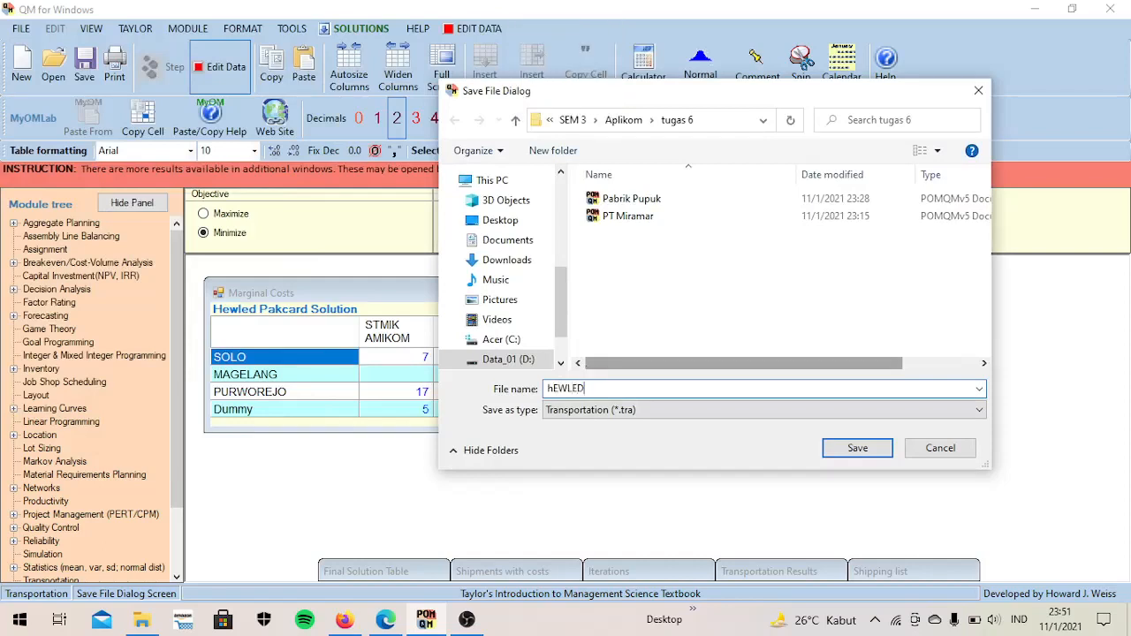
key(BackSpace)
key(BackSpace)
key(BackSpace)
key(BackSpace)
key(BackSpace)
key(BackSpace)
key(Caps_Lock)
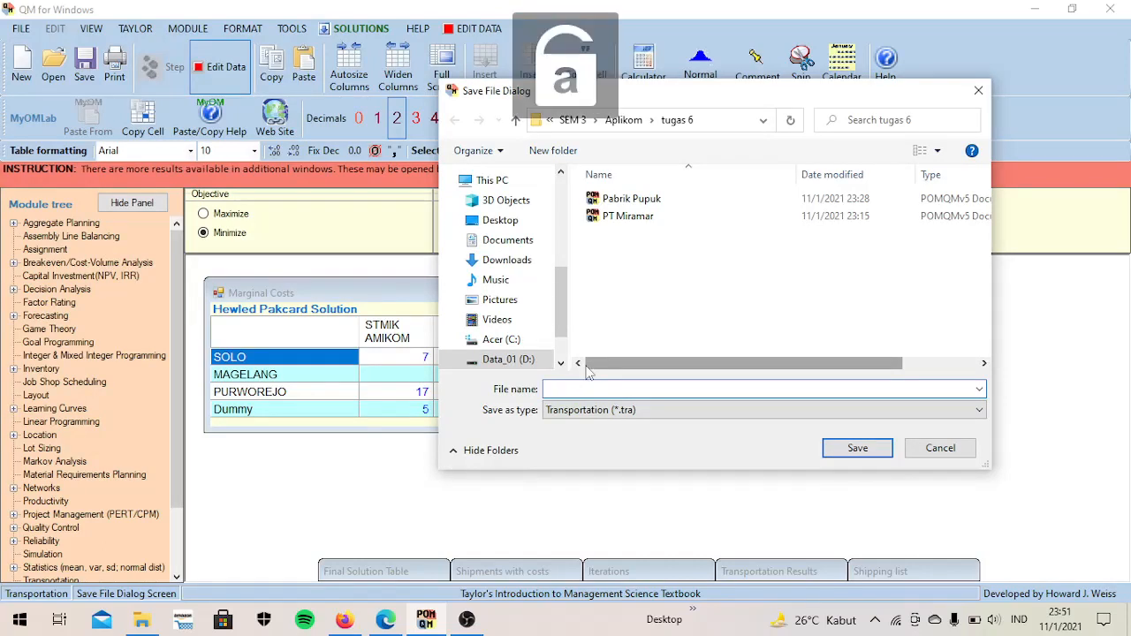
- Name the file Hewled Pakcard and save it as a Transportation (*.tra) file in the tugas 6 folder
key(Caps_Lock)
text(H)
key(Caps_Lock)
text(ew)
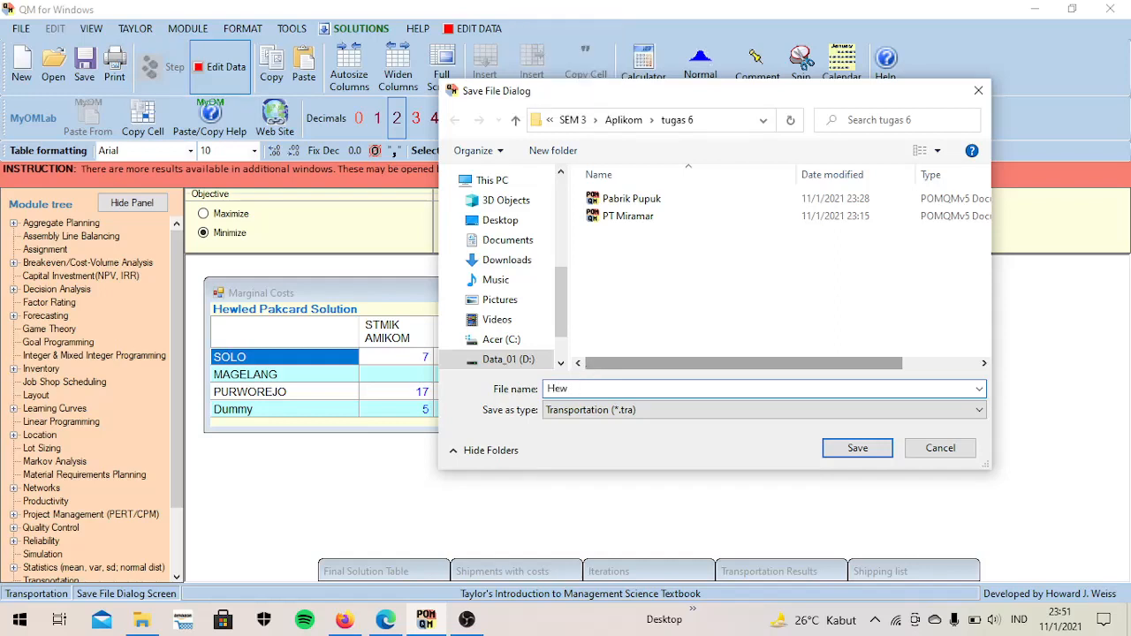
text(lled)
key(Caps_Lock)
text(P)
key(Caps_Lock)
text(a)
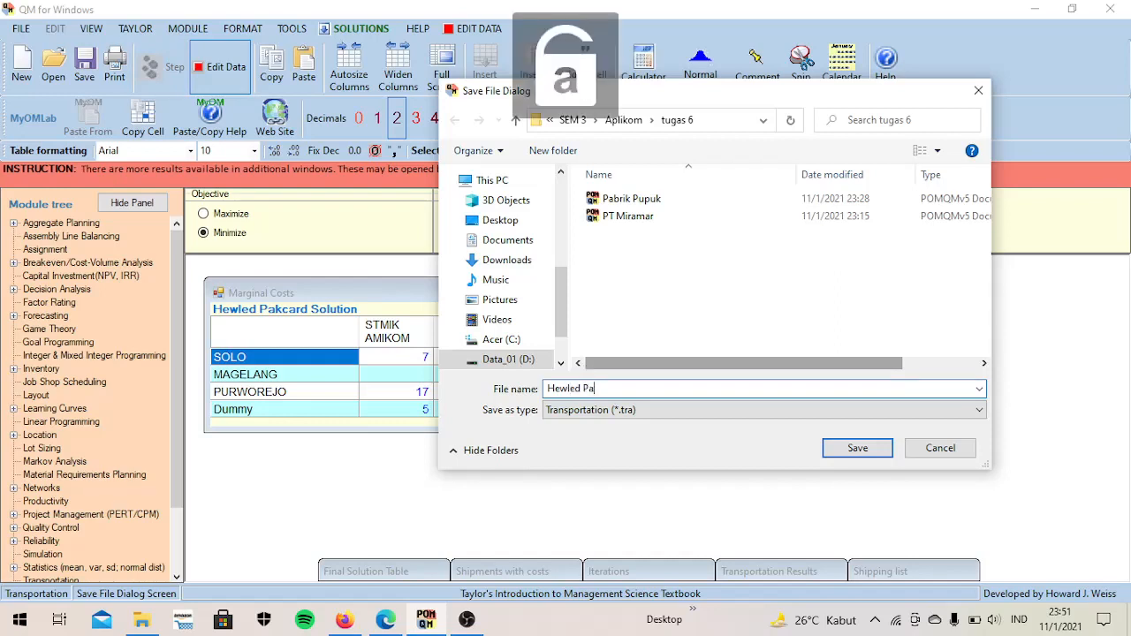
text(kcar)
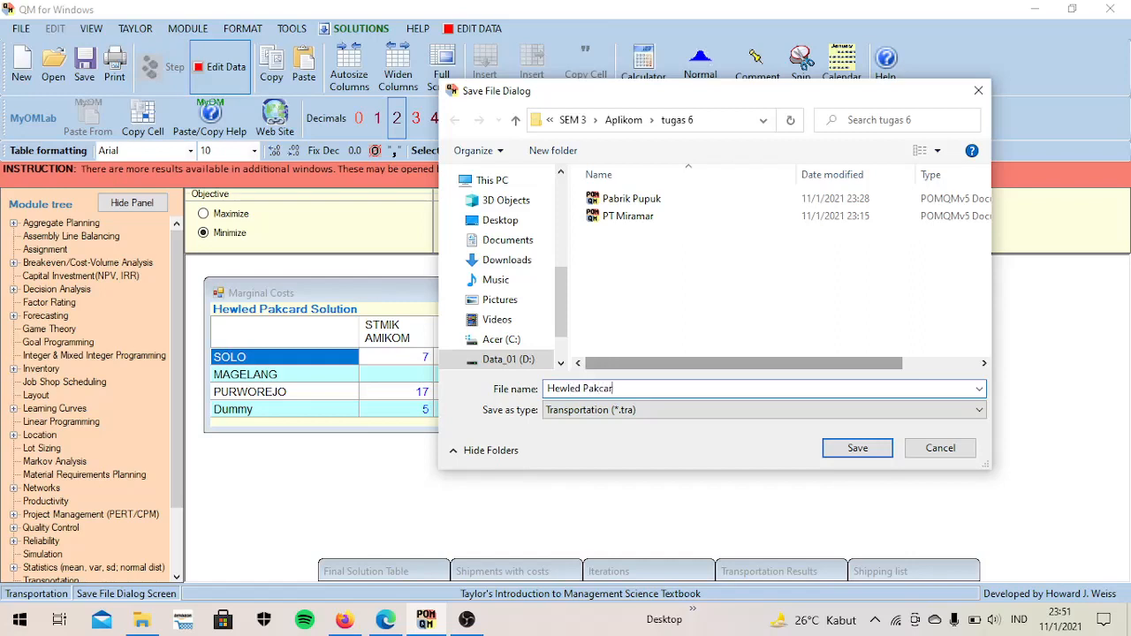
text(d)
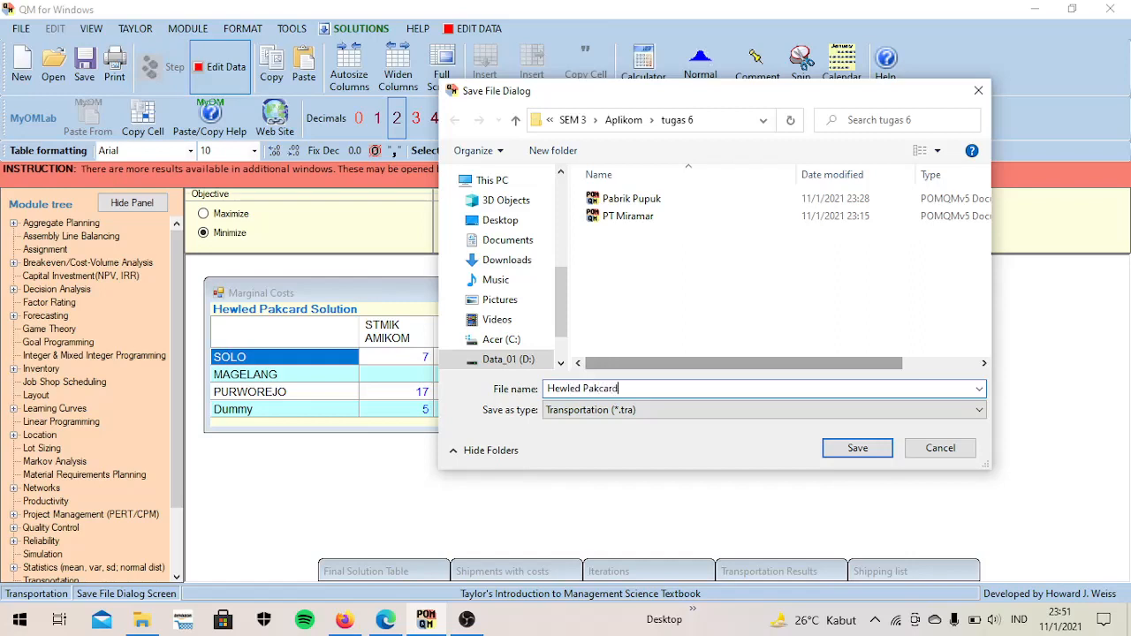
click(857, 448)
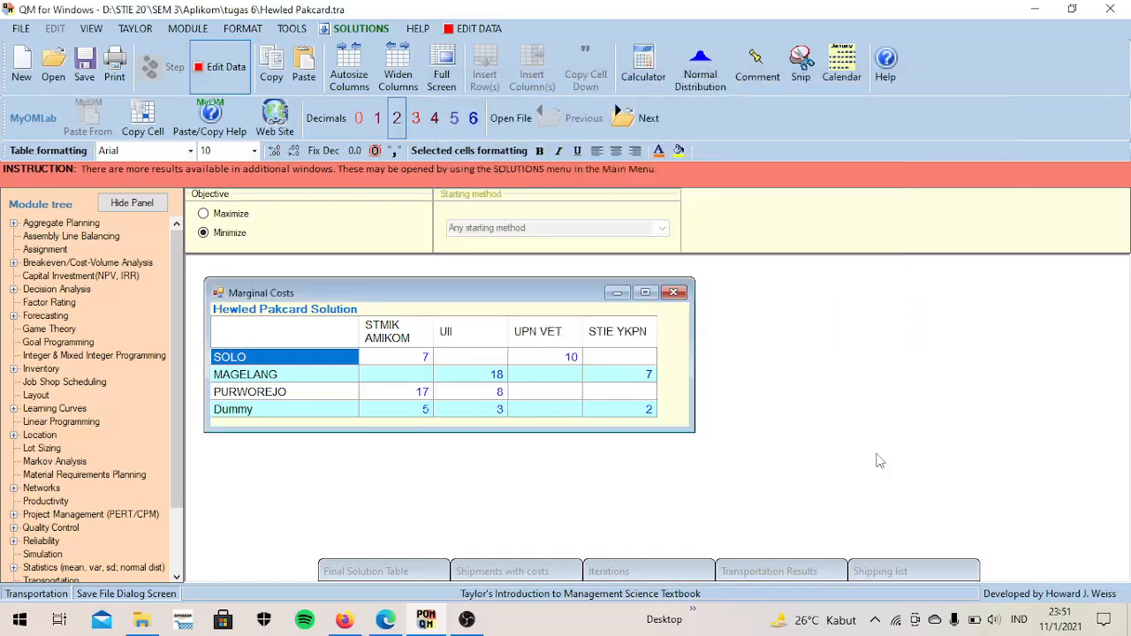